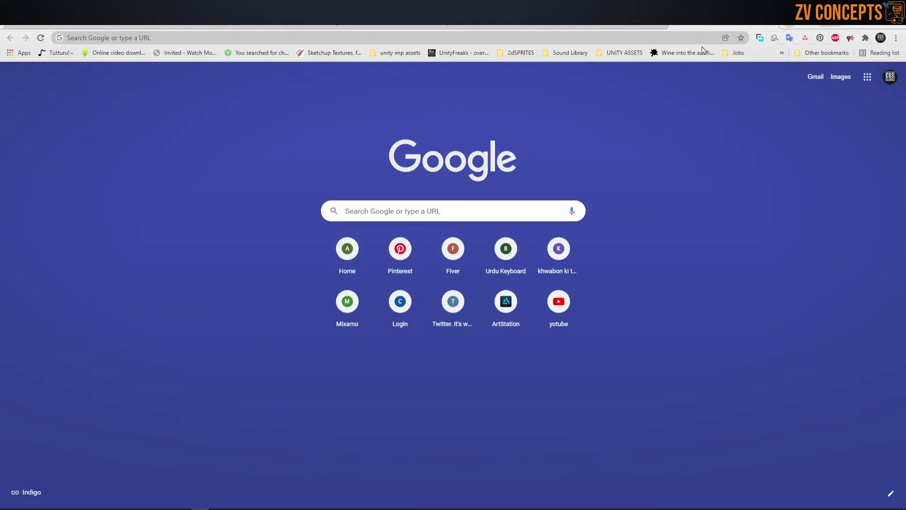
Switch from Chrome to Blender and orbit the room scene to a tilted view.
left_click(440, 34)
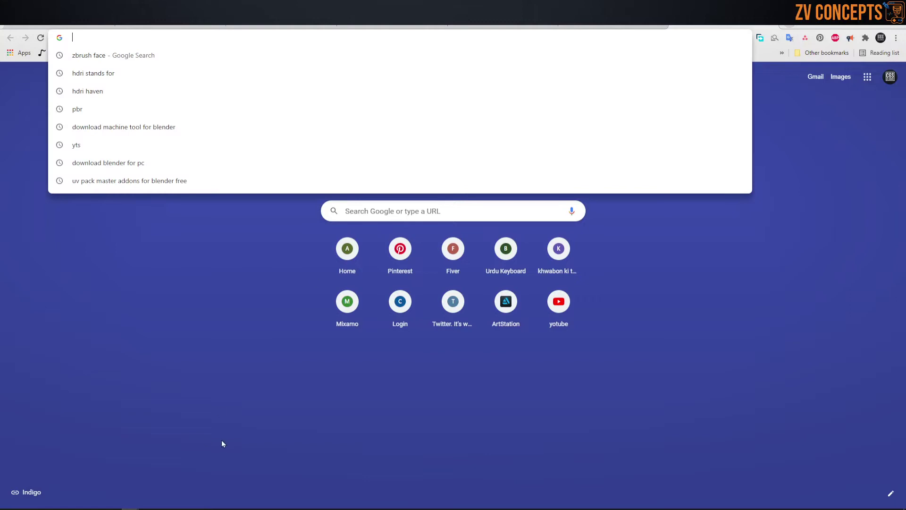
left_click(183, 508)
scroll(316, 240, "down", 3)
mouse_move(316, 239)
middle_mouse_down()
mouse_move(255, 170)
mouse_move(281, 203)
middle_mouse_up()
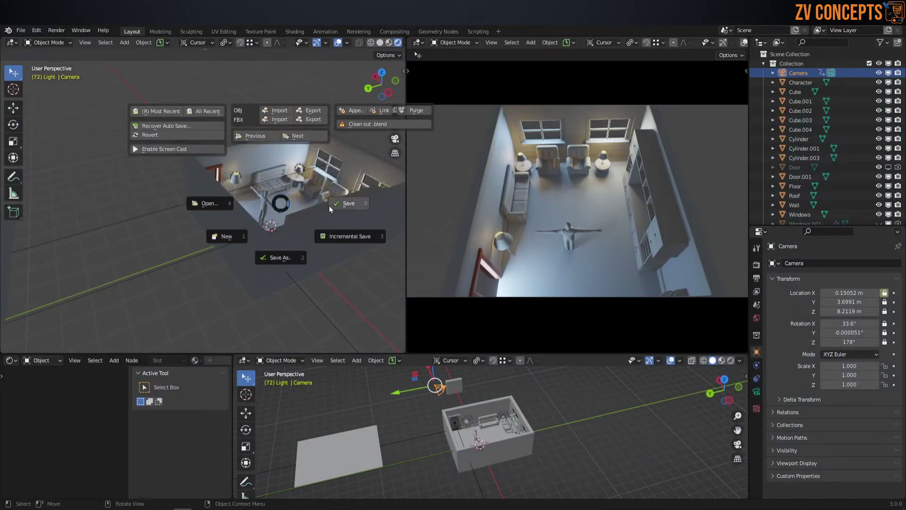
Save the room scene, then start a new General scene with the default cube.
key("ctrl+s")
left_click(18, 31)
mouse_move(33, 41)
left_click(114, 40)
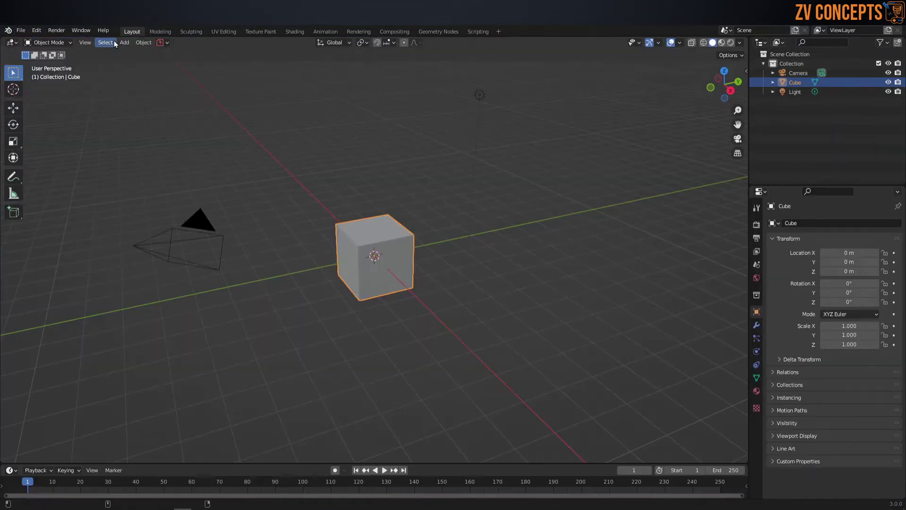
scroll(454, 246, "down", 3)
middle_click_drag(454, 245, 454, 208)
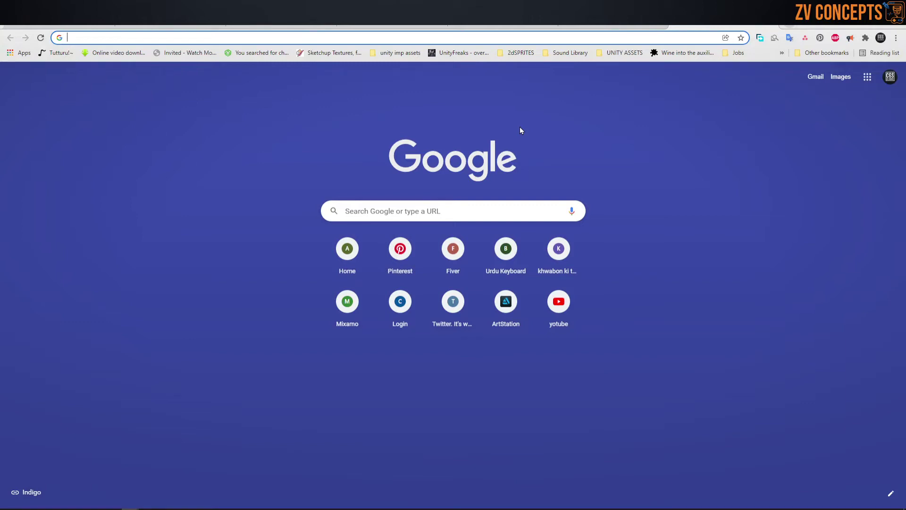
Search Google Images for 'base ball bat'.
left_click(564, 39)
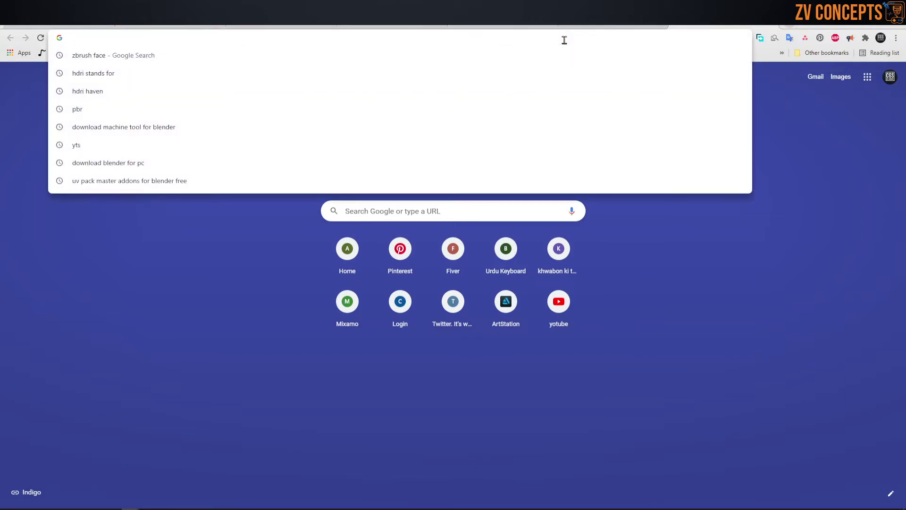
type("base ball bat")
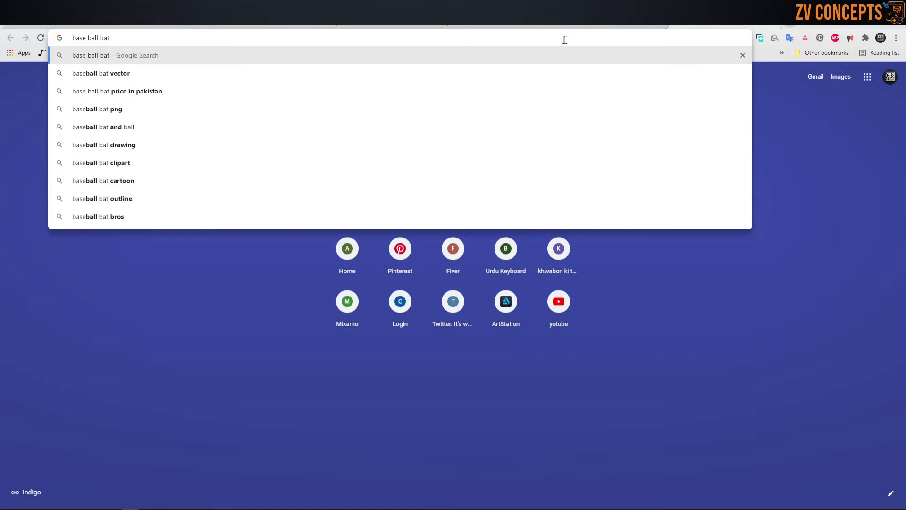
key("Return")
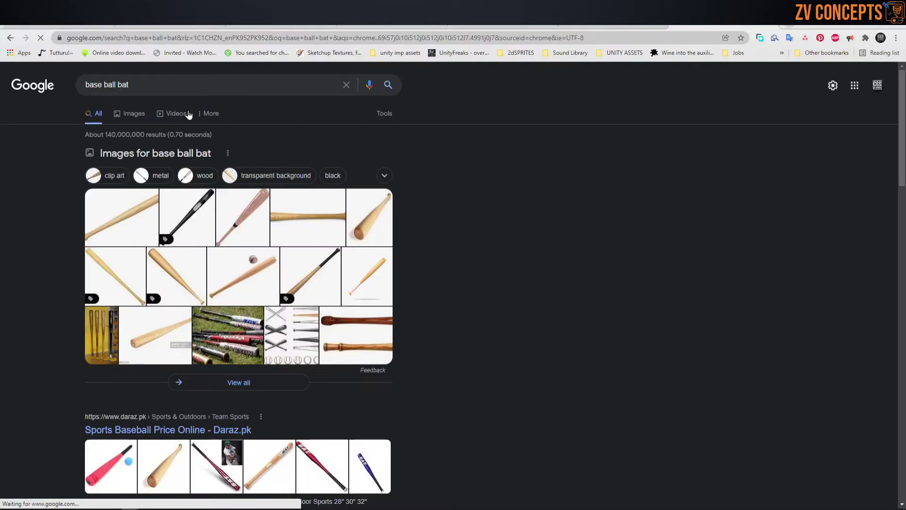
left_click(134, 115)
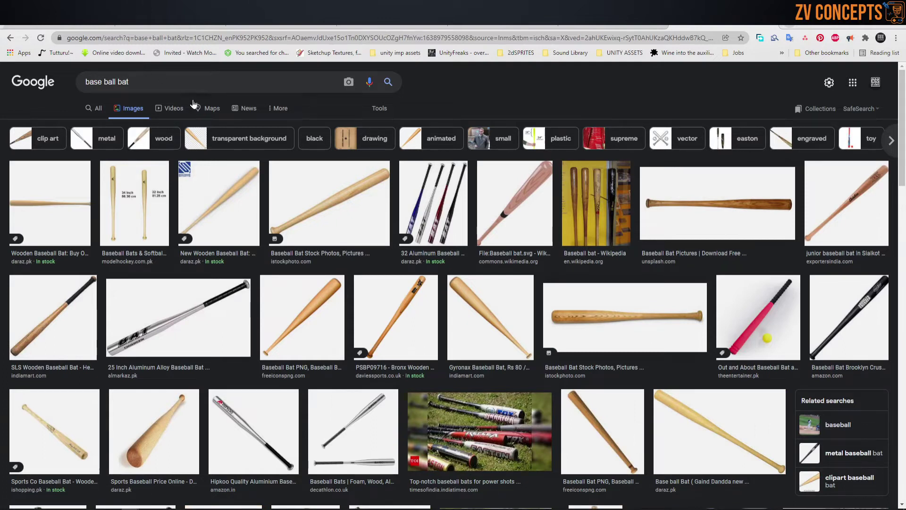
Download a baseball bat reference image and bring up its file options.
left_click(577, 315, "alt")
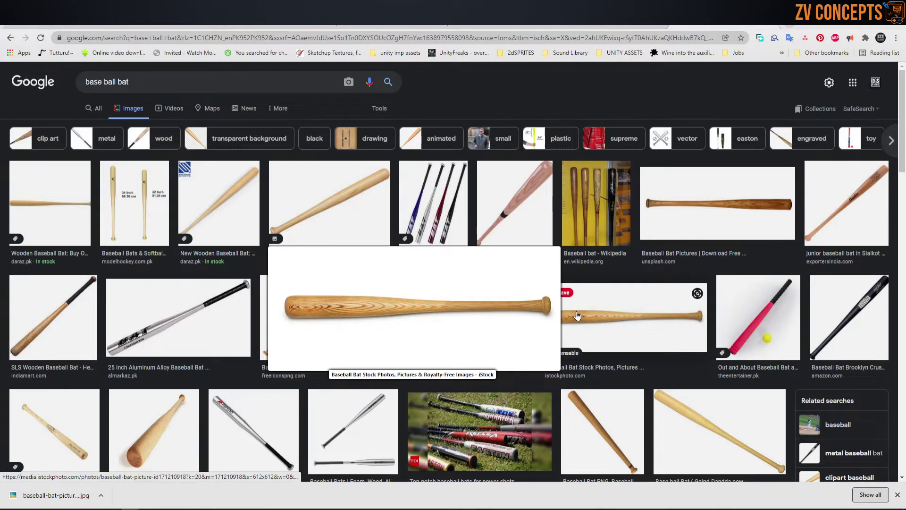
left_click(897, 495)
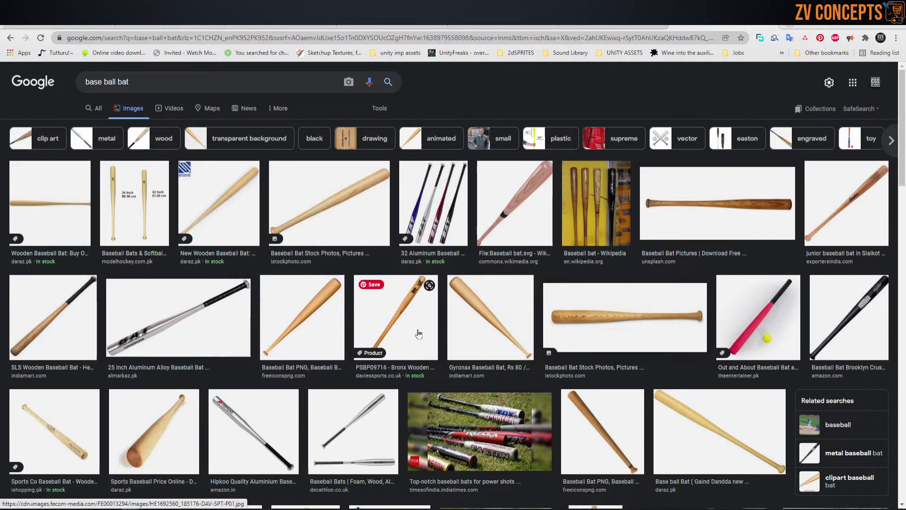
mouse_move(718, 206)
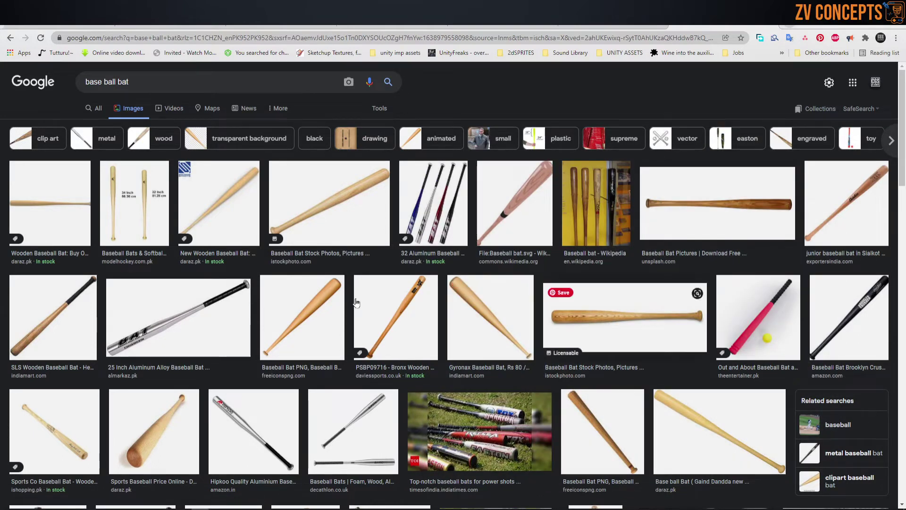
mouse_move(624, 317)
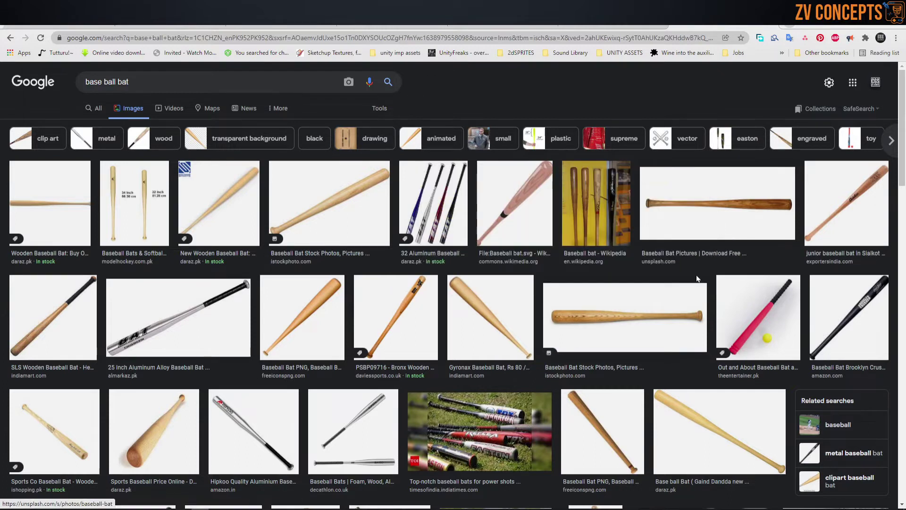
left_click(636, 317)
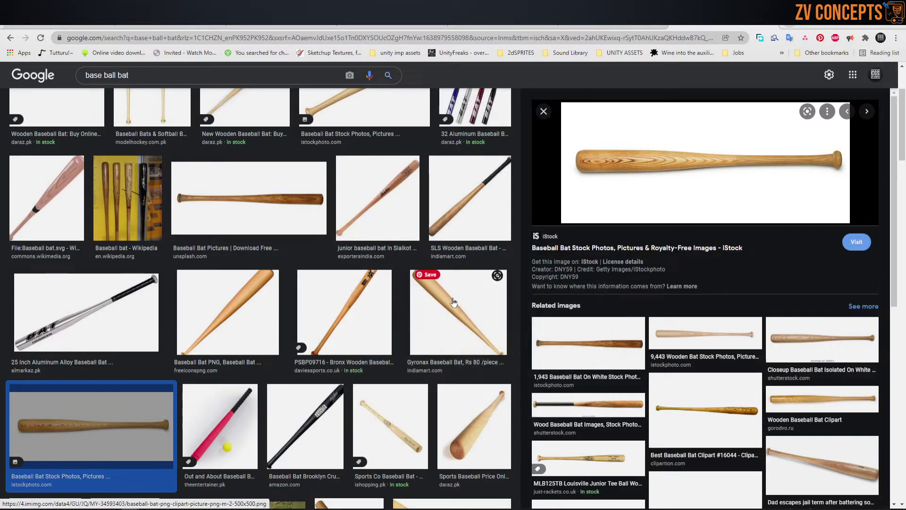
mouse_move(434, 311)
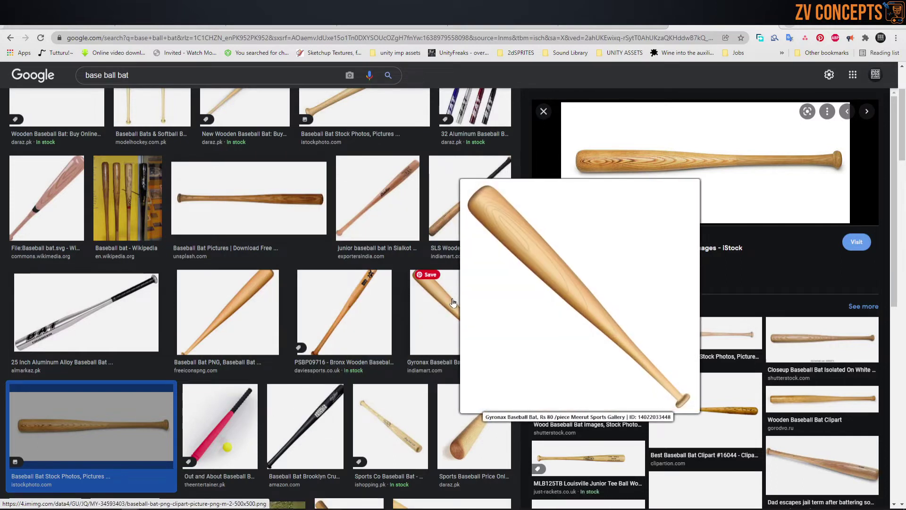
key("s")
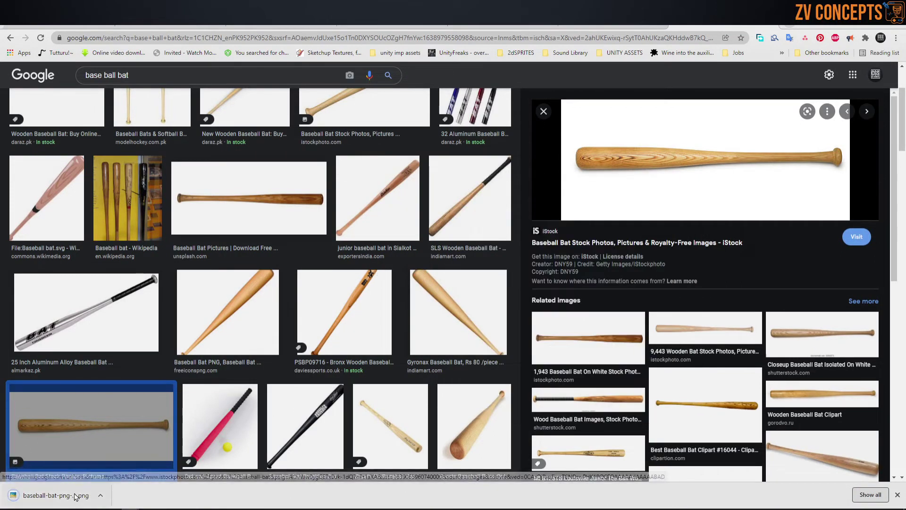
right_click(92, 497)
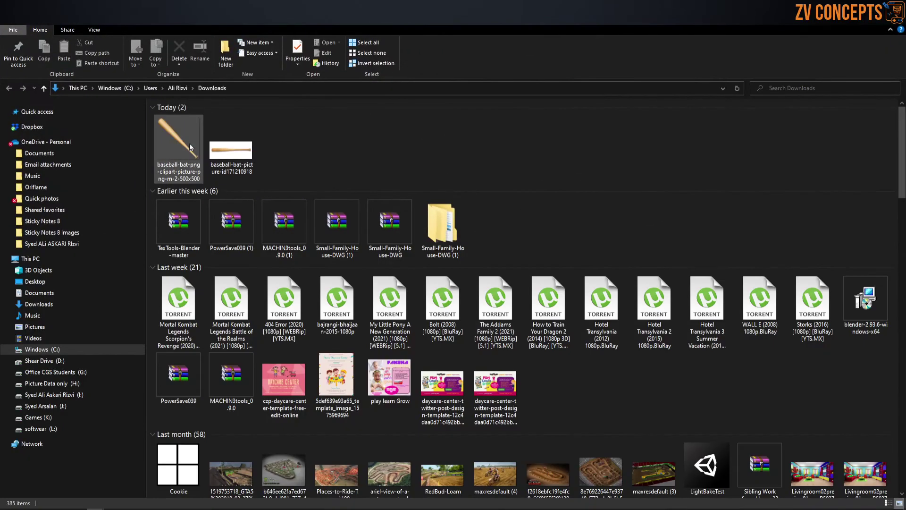
Show the downloaded bat image in its folder, back in the Blender view.
left_click(154, 144)
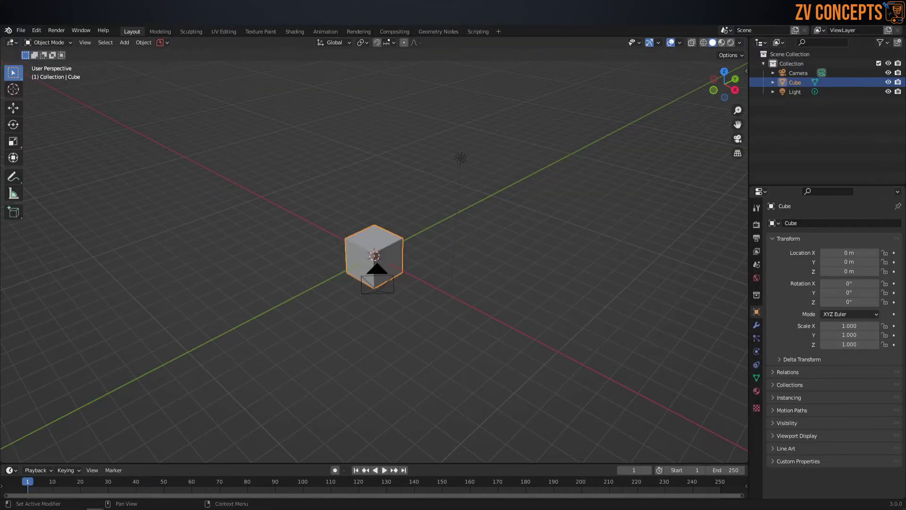
scroll(407, 245, "up", 3)
mouse_move(407, 245)
middle_mouse_down()
mouse_move(395, 221)
mouse_move(378, 222)
middle_mouse_up()
Enable the Import Images as Planes add-on in Preferences, found by searching 'ima'.
left_click(36, 30)
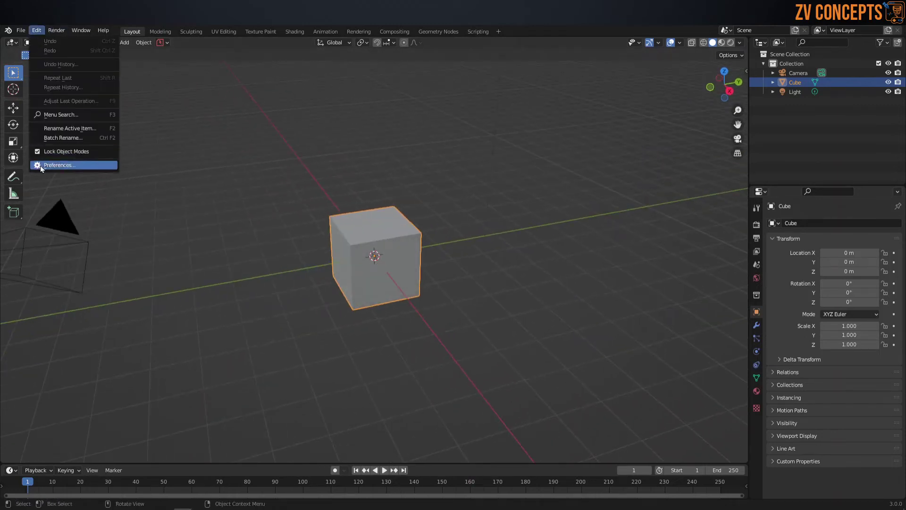
left_click(41, 165)
type("ima")
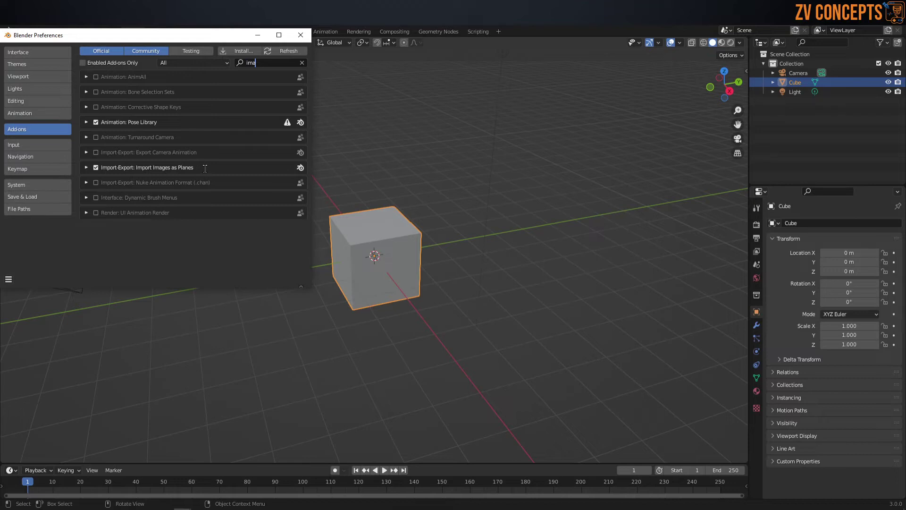
left_click(501, 248)
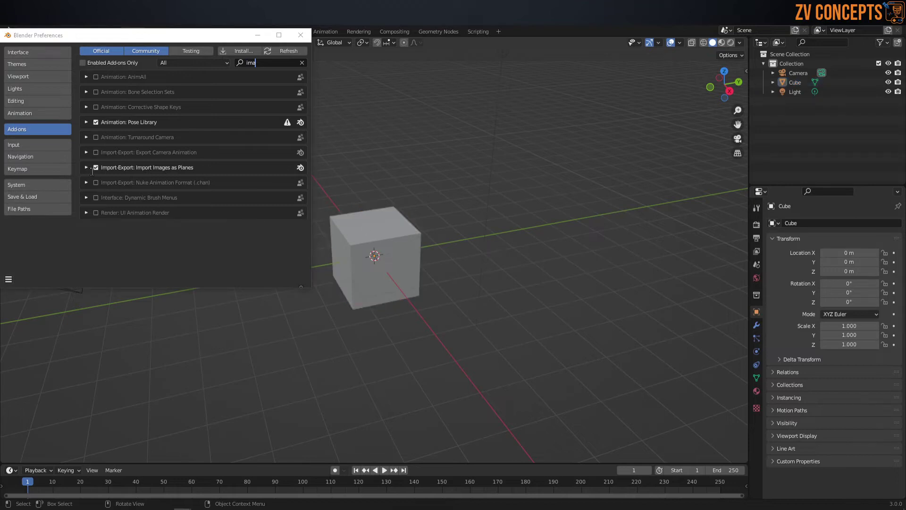
left_click(300, 35)
Delete the default cube from the scene.
left_click(375, 229)
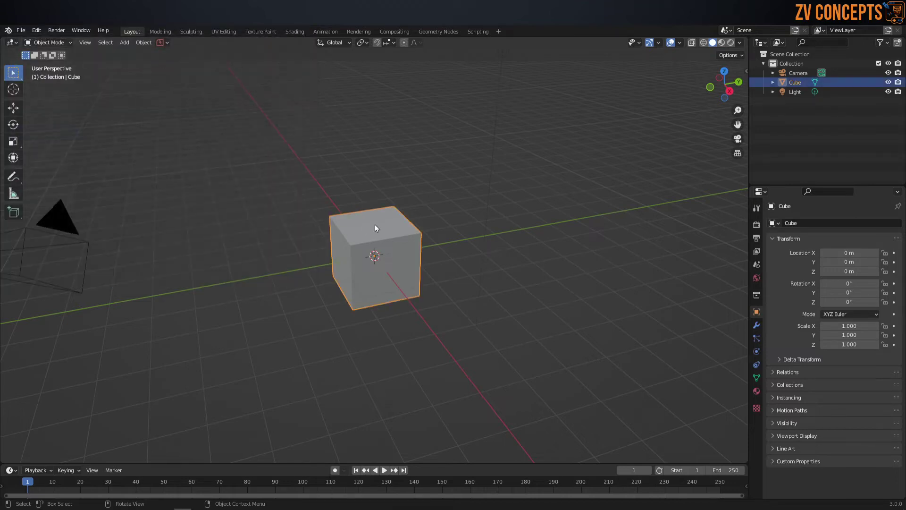
key("x")
left_click(376, 224)
mouse_move(376, 224)
middle_mouse_down()
mouse_move(398, 265)
mouse_move(406, 245)
middle_mouse_up()
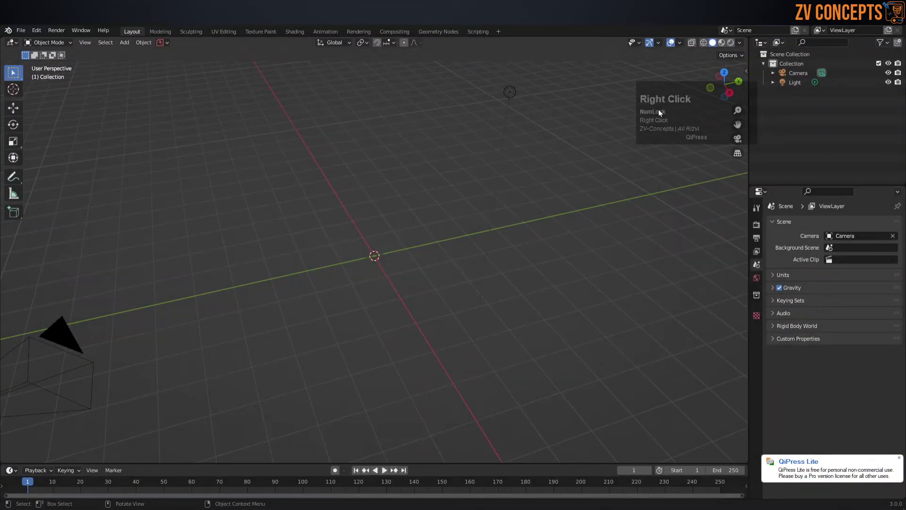
Orbit the empty scene toward a right-side orthographic view.
right_click(660, 112)
left_click_drag(667, 95, 629, 77)
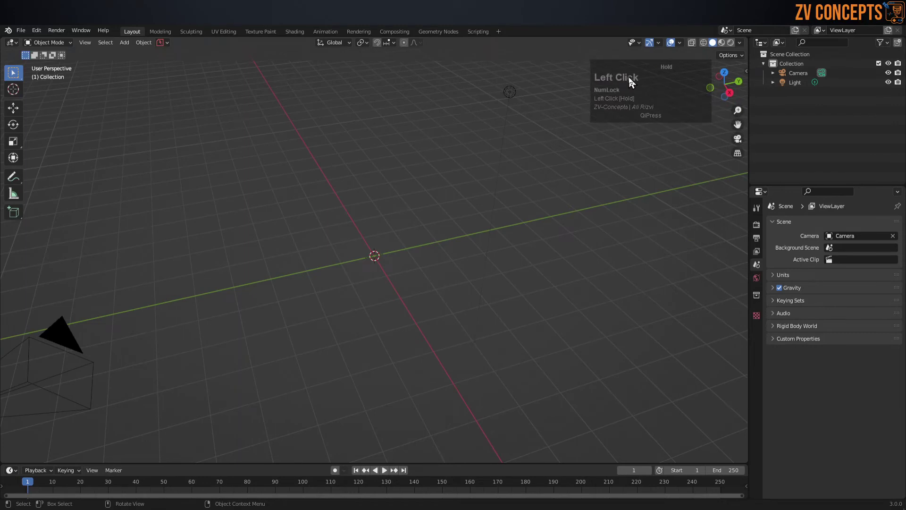
mouse_move(627, 75)
middle_mouse_down()
mouse_move(321, 222)
mouse_move(406, 276)
mouse_move(396, 206)
middle_mouse_up()
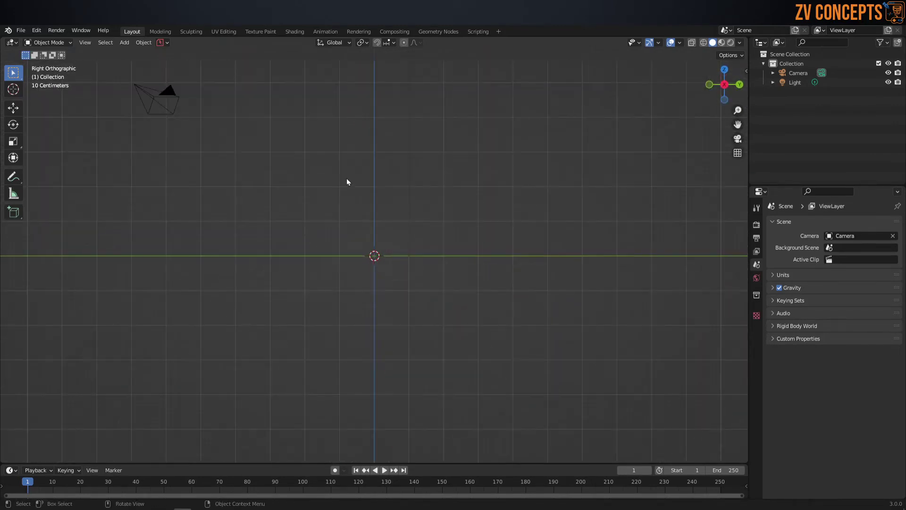
Start Import Images as Planes and browse the Downloads folder for the bat image.
left_click(21, 31)
mouse_move(37, 157)
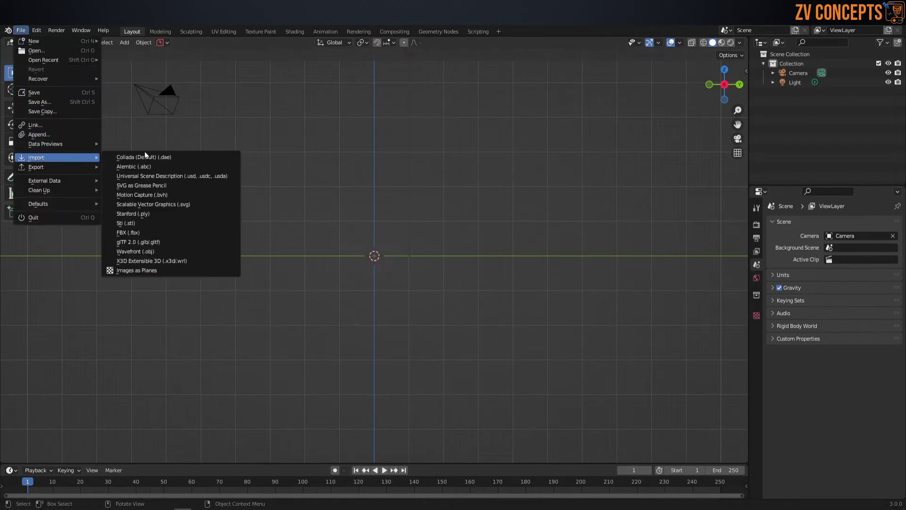
left_click(180, 268)
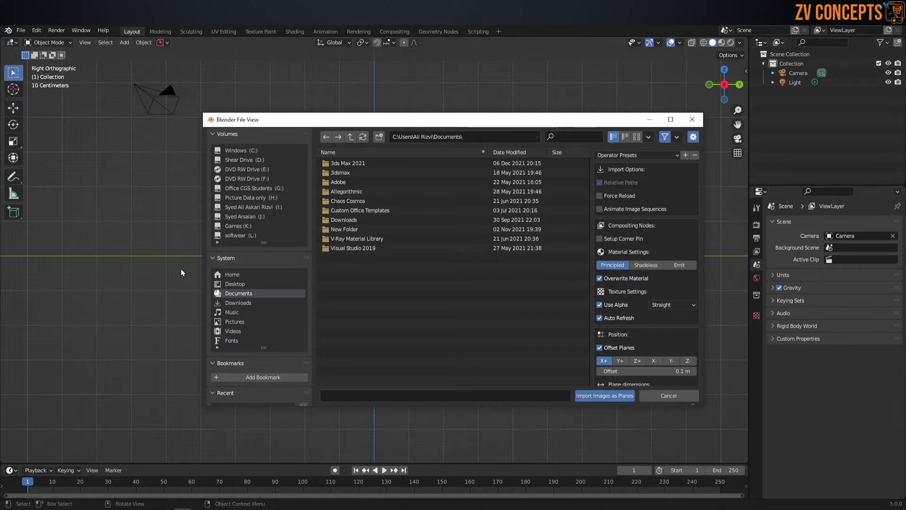
left_click(499, 136)
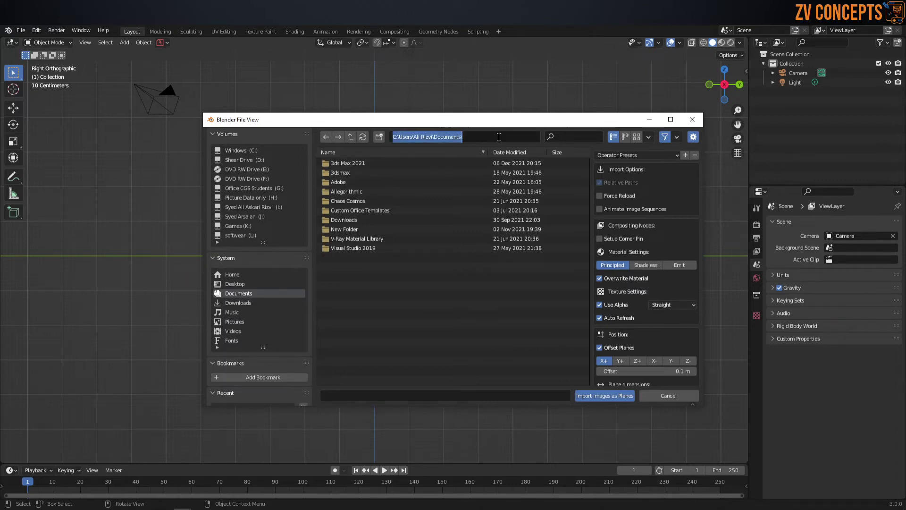
type("C:\\Users\\Ali Rizvi\\Downloads")
key("Return")
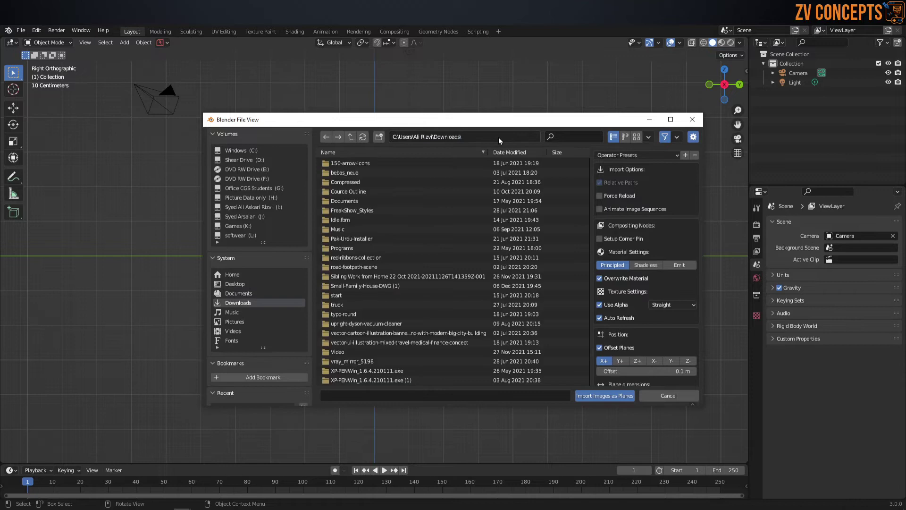
scroll(434, 274, "down", 5)
scroll(435, 274, "down", 5)
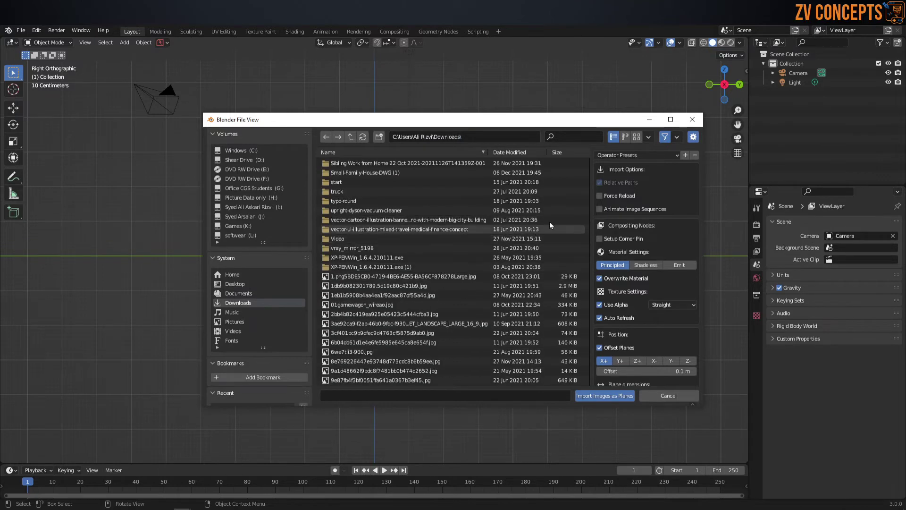
left_click(386, 277)
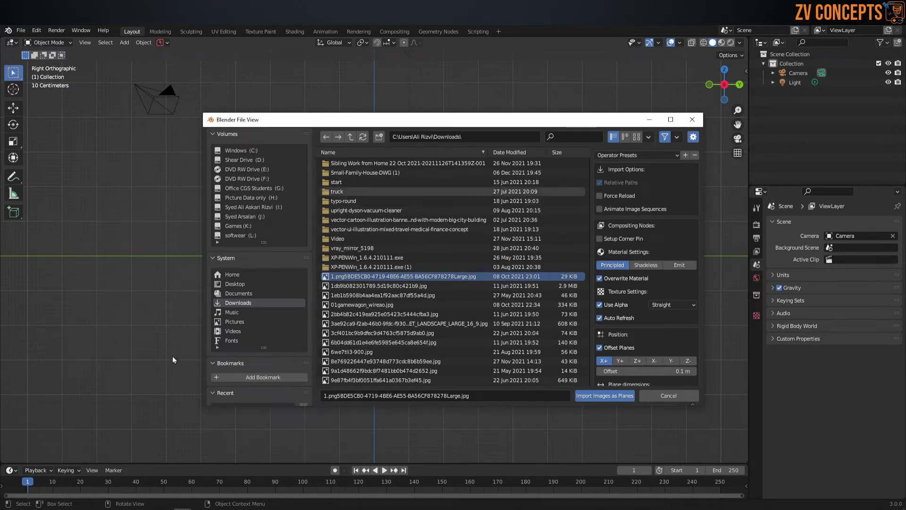
Import the baseball-bat PNG from the Desktop as an image plane.
left_click(102, 507)
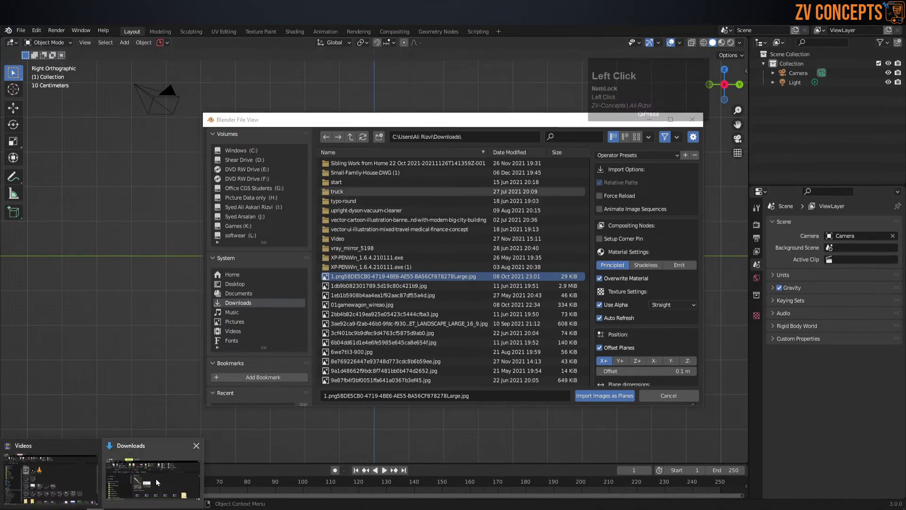
key("ctrl+c")
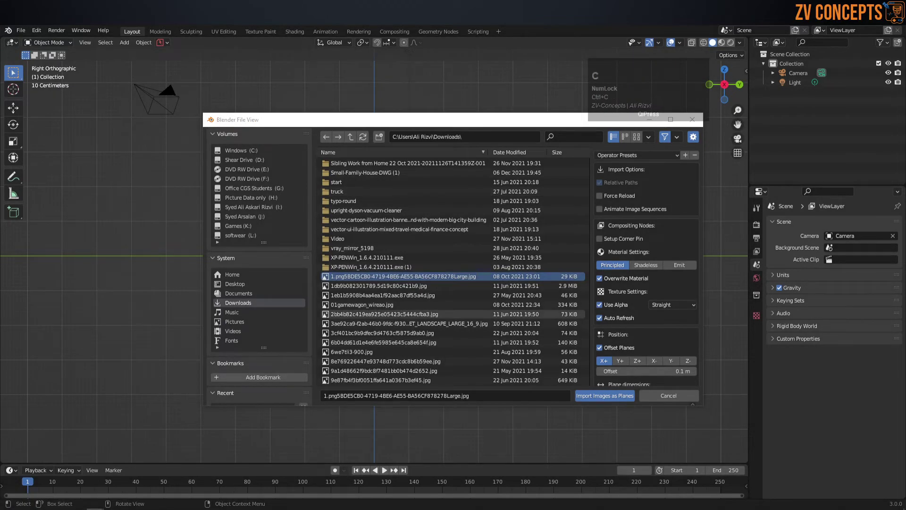
scroll(267, 198, "up", 1)
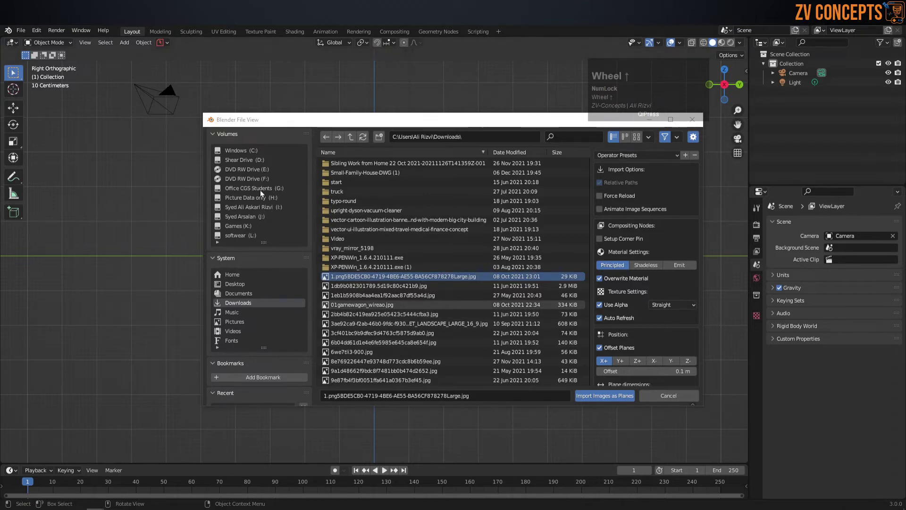
left_click(238, 283)
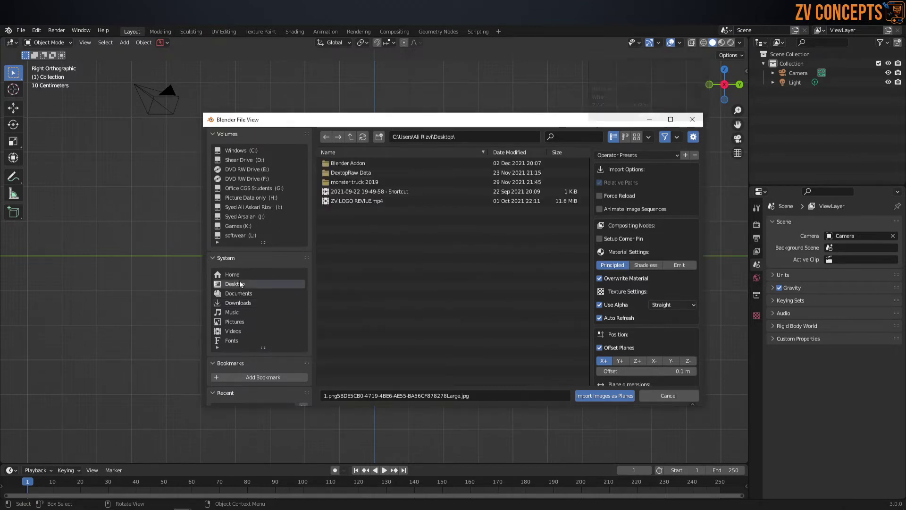
right_click(375, 267)
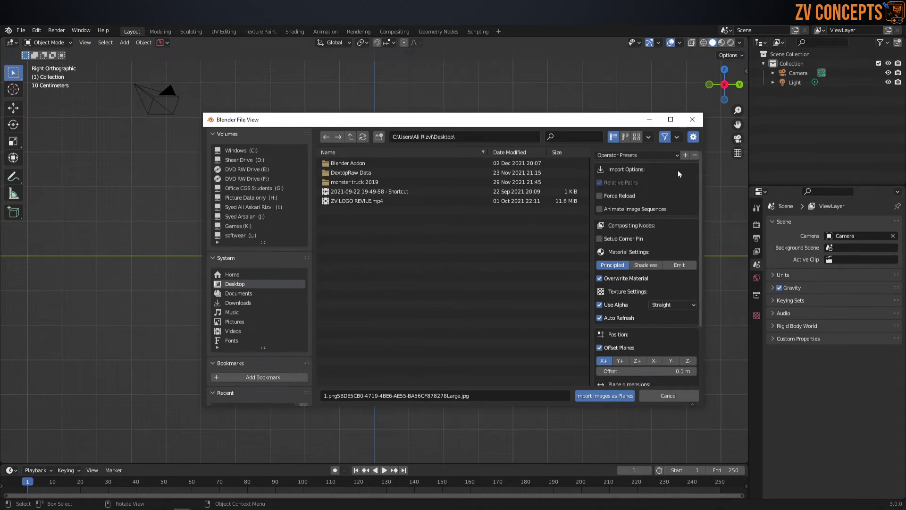
left_click(94, 508)
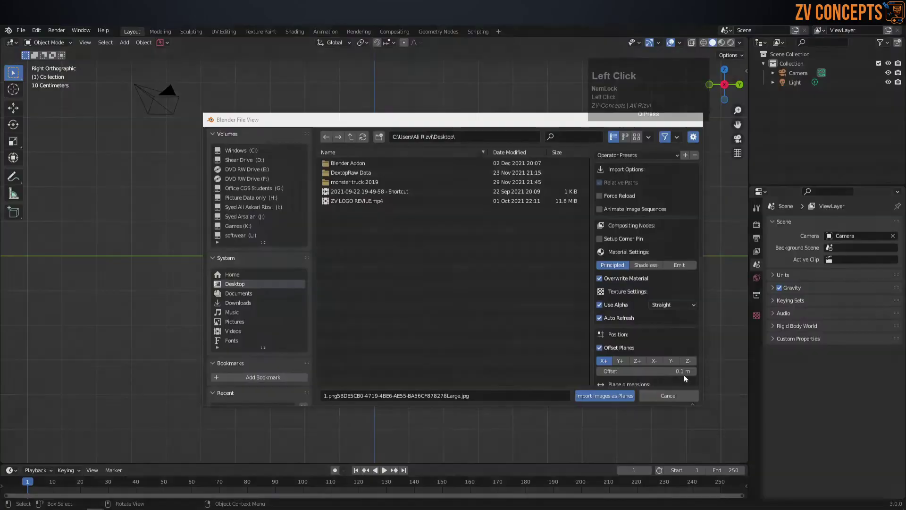
scroll(453, 283, "up", 1)
scroll(453, 283, "down", 1)
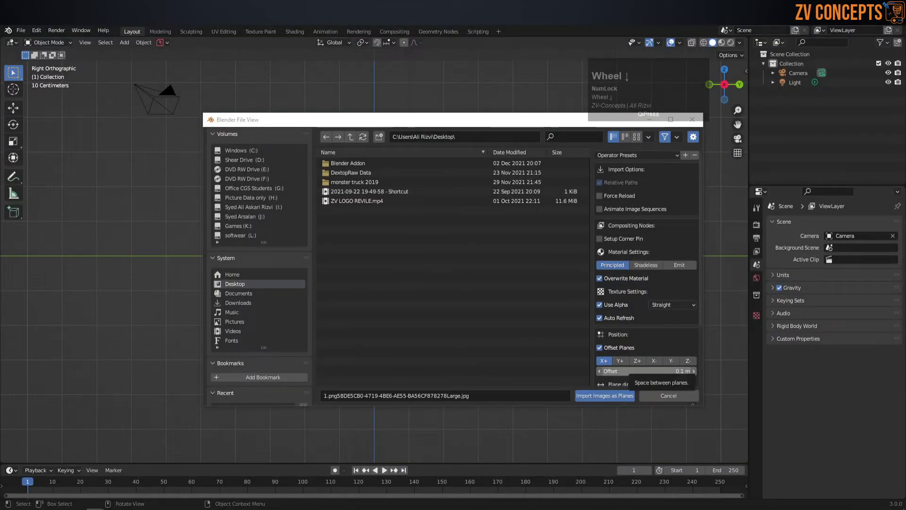
key("ctrl+v")
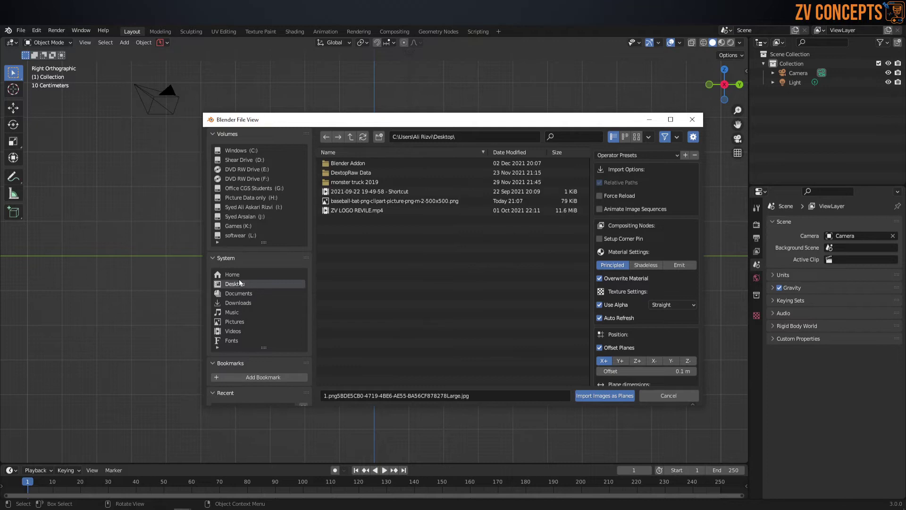
double_click(383, 197)
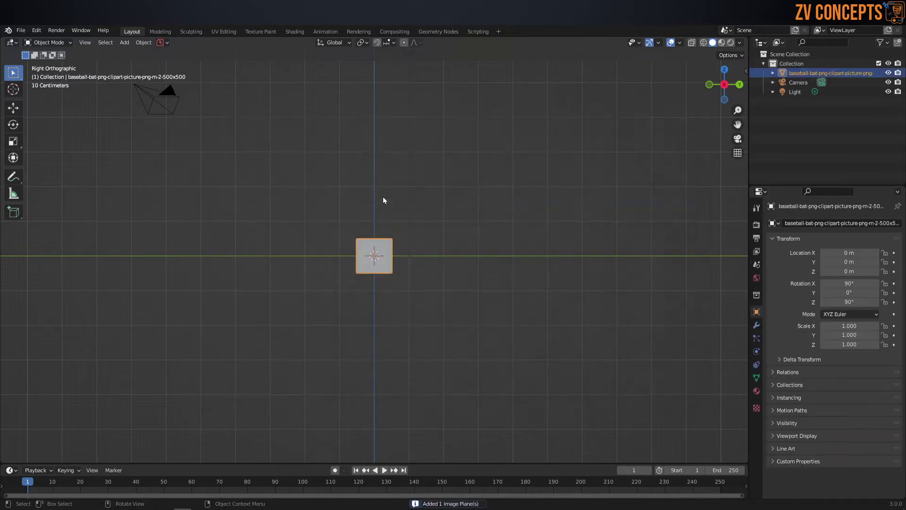
Set viewport shading Color to Texture so the bat picture shows on the plane.
scroll(378, 266, "up", 5)
mouse_move(377, 265)
middle_mouse_down()
mouse_move(384, 230)
mouse_move(391, 259)
mouse_move(461, 245)
mouse_move(451, 233)
mouse_move(382, 244)
middle_mouse_up()
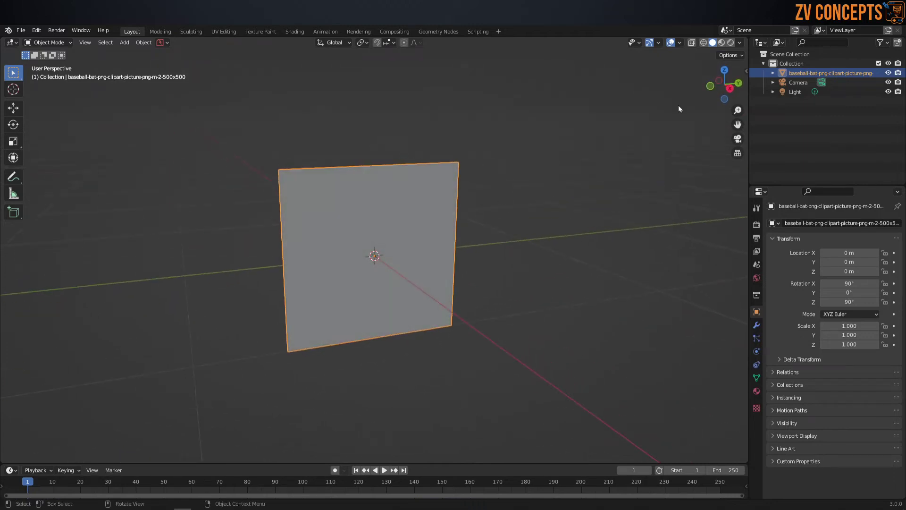
left_click(739, 43)
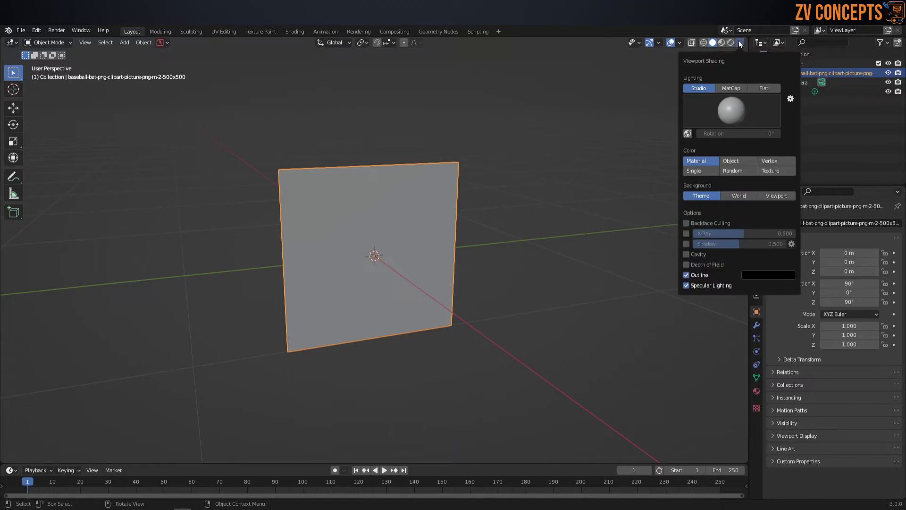
left_click(769, 173)
mouse_move(381, 281)
middle_mouse_down()
mouse_move(467, 267)
mouse_move(434, 266)
middle_mouse_up()
scroll(447, 275, "down", 3)
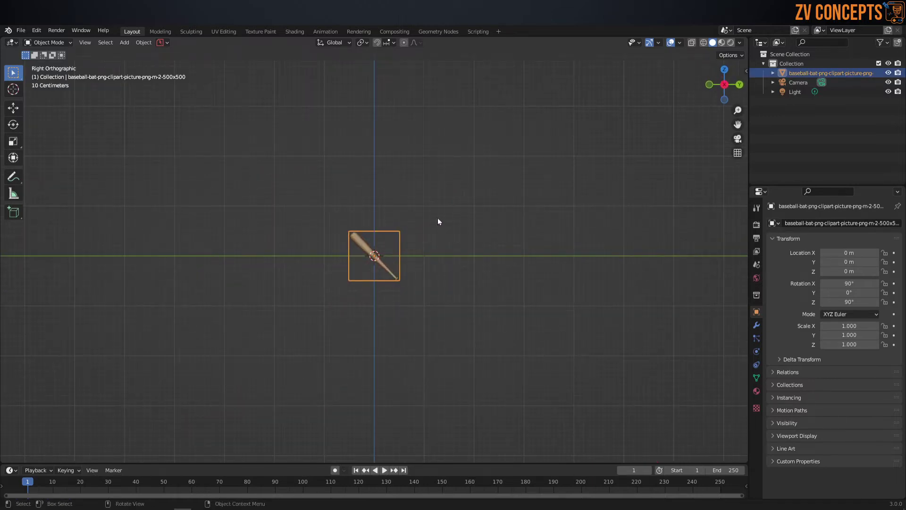
key("grave")
Rotate the bat plane upright by 44.6° and scale it to 2.197.
key("Escape")
scroll(405, 229, "up", 1)
scroll(387, 245, "up", 3)
key("r")
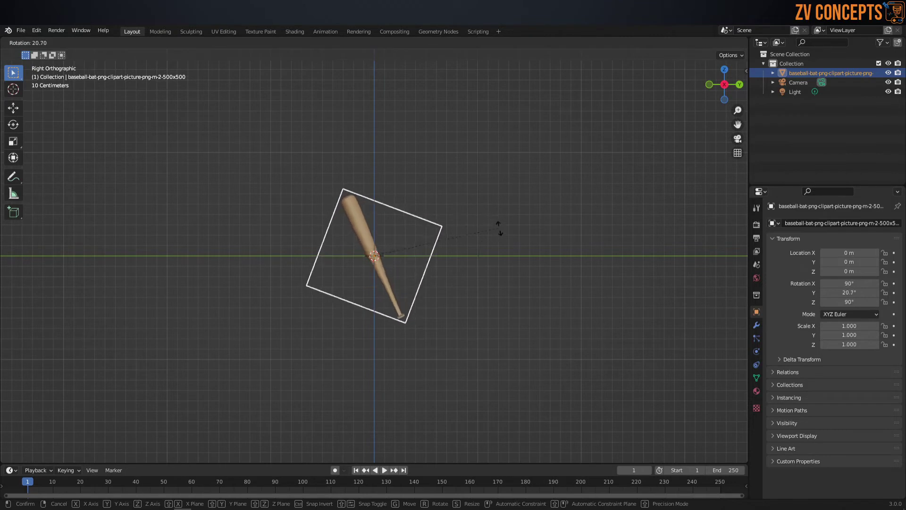
left_click(522, 285)
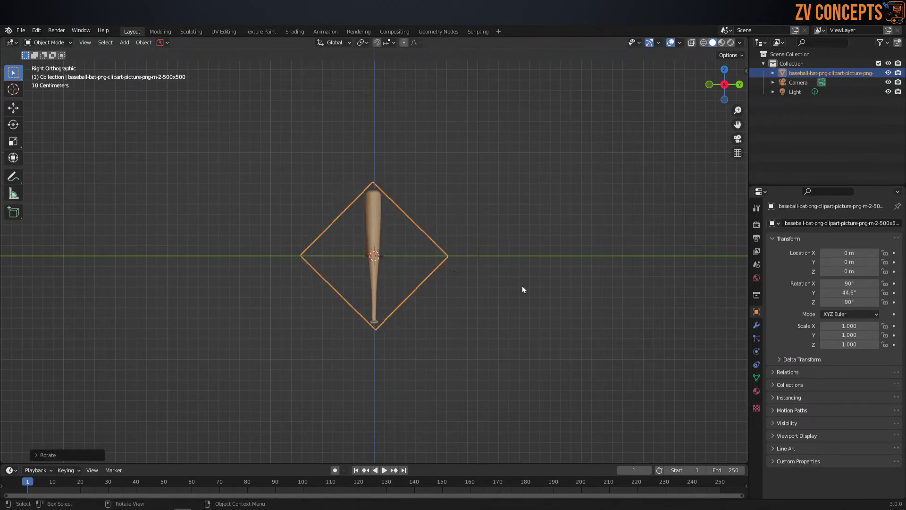
key("s")
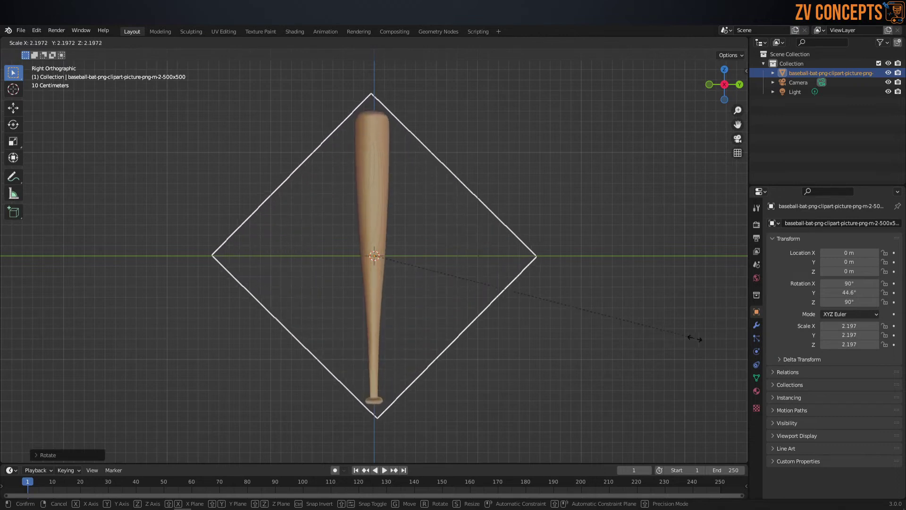
left_click(662, 329)
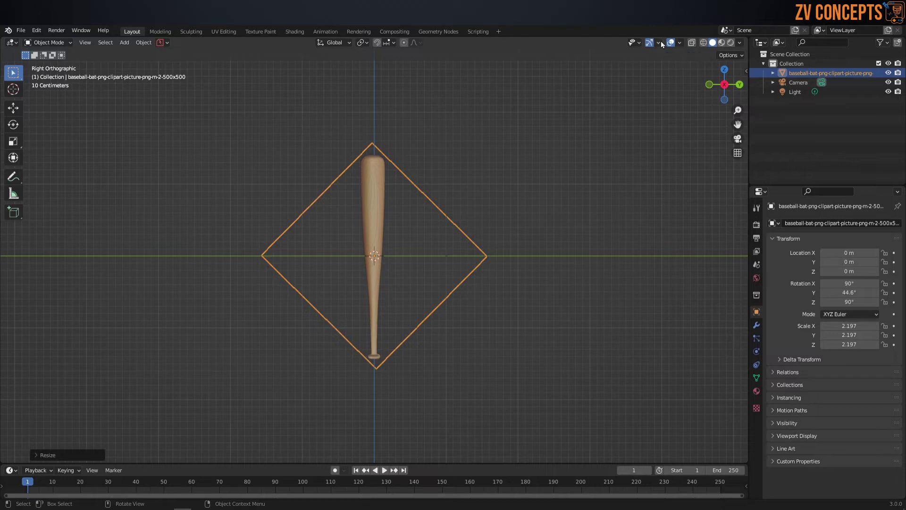
Enable the Move gizmo and raise the bat so its knob sits at the origin.
left_click(660, 42)
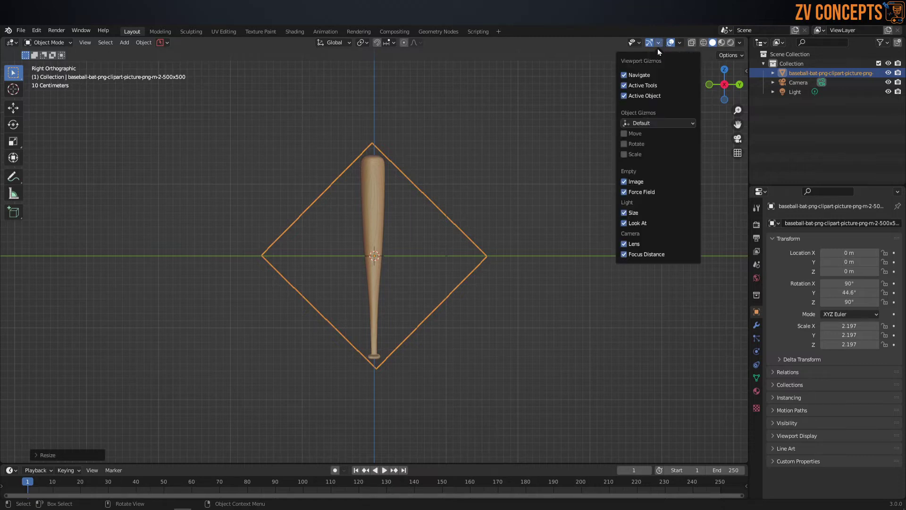
left_click(633, 133)
left_click_drag(375, 220, 376, 116)
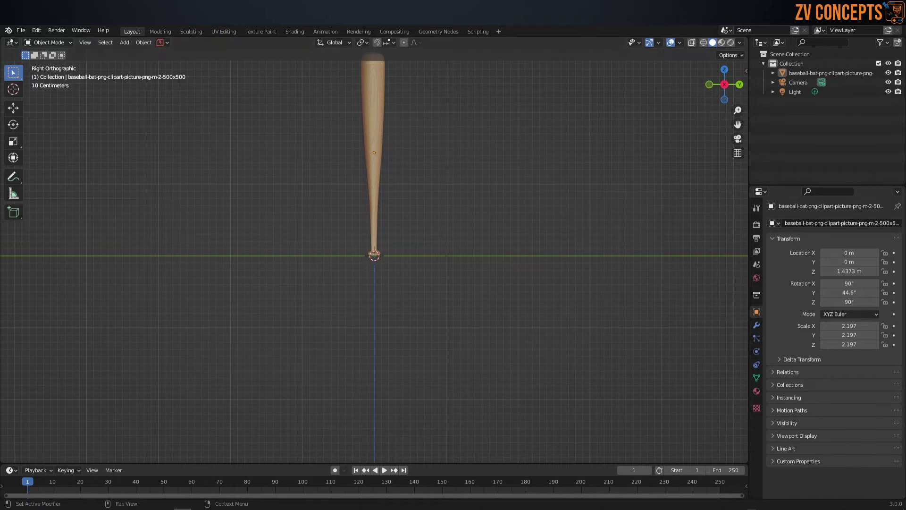
left_click(693, 500)
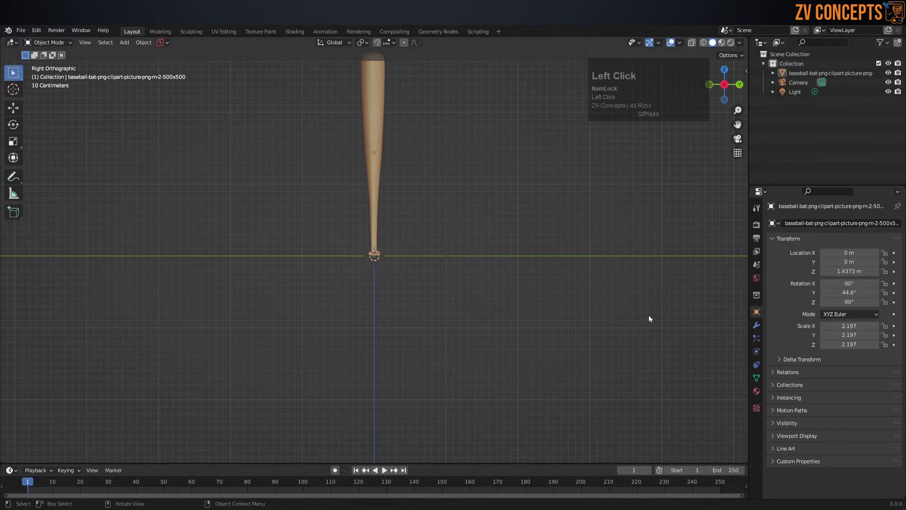
scroll(475, 157, "down", 2)
scroll(415, 140, "up", 2)
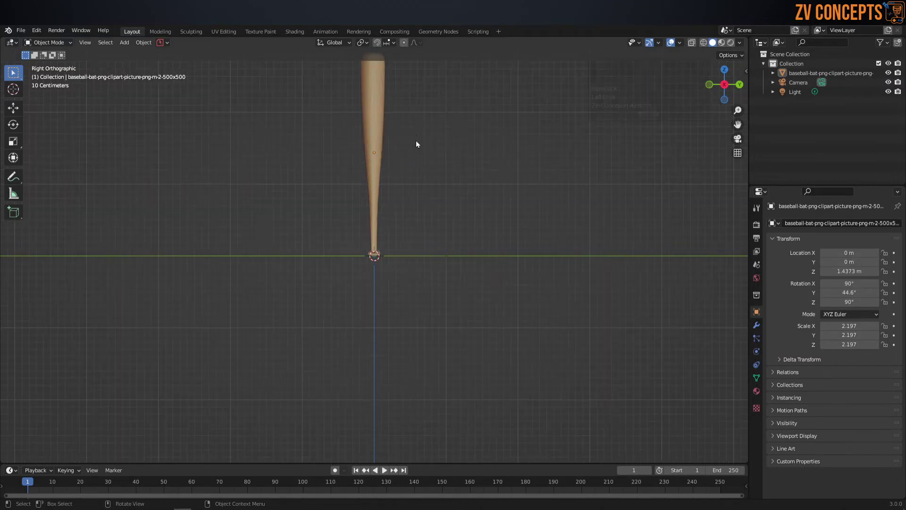
middle_click_drag(415, 140, 412, 191, "shift")
middle_click_drag(367, 291, 392, 327)
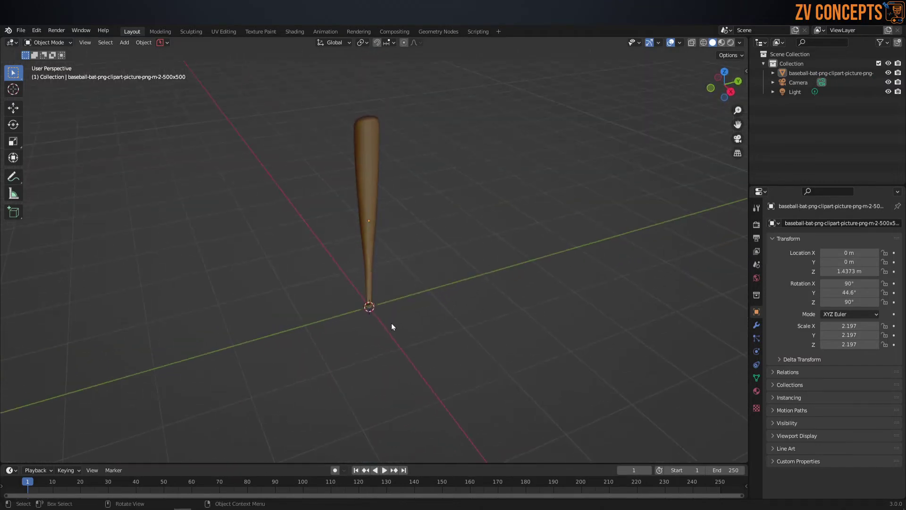
Move the bat plane aside along X and make it unselectable in the outliner.
left_click(371, 257)
left_click_drag(378, 238, 338, 165)
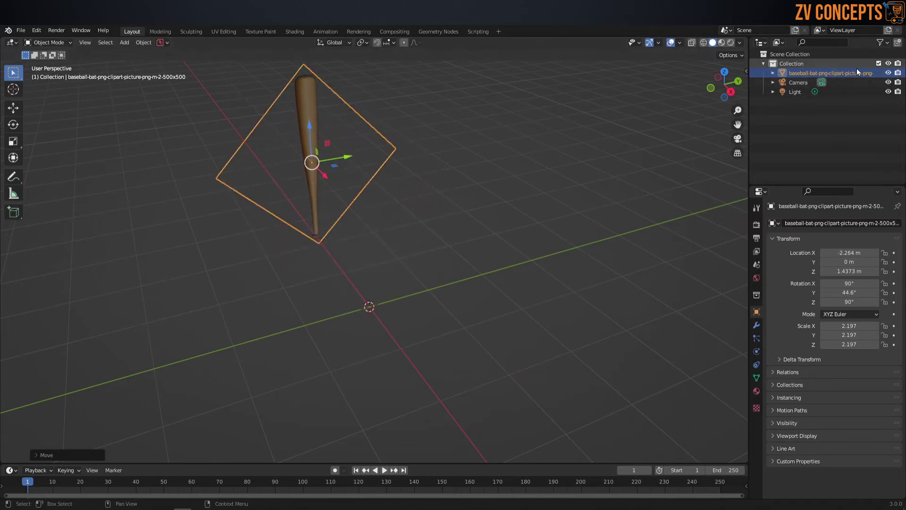
left_click(888, 43)
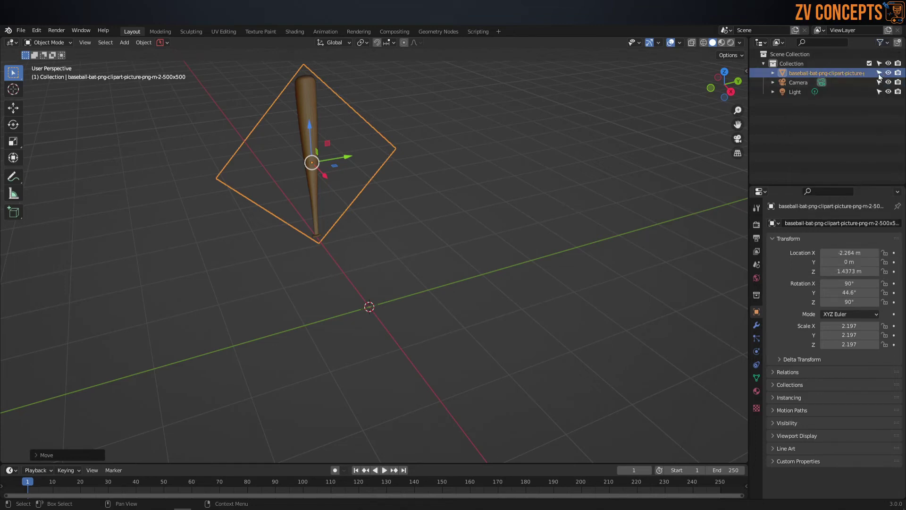
left_click(879, 73)
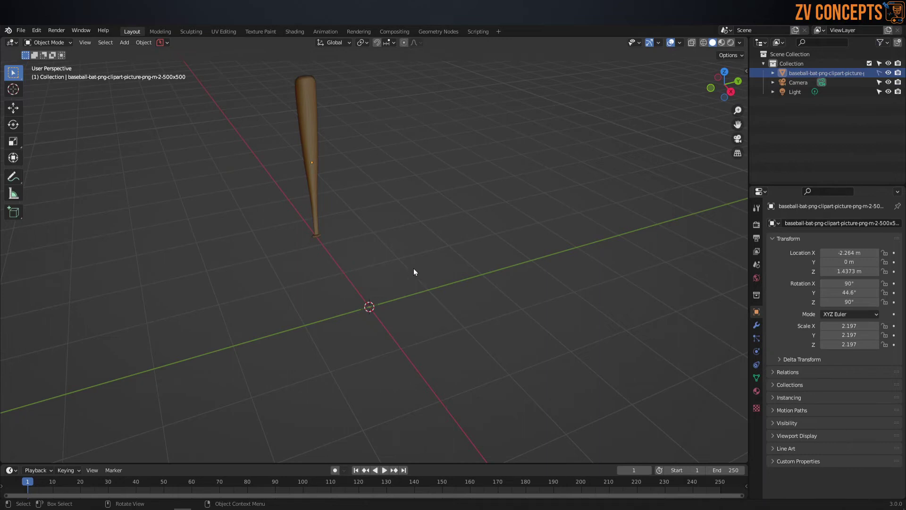
key("shift+a")
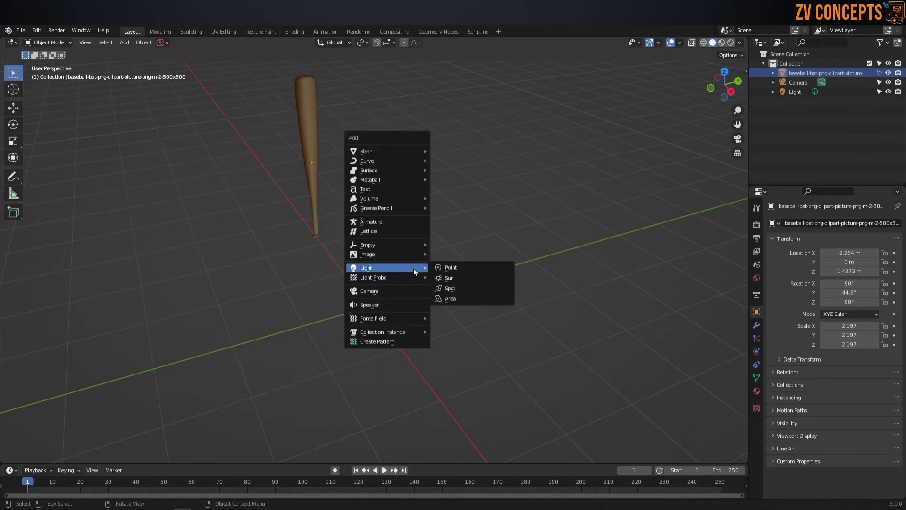
mouse_move(386, 151)
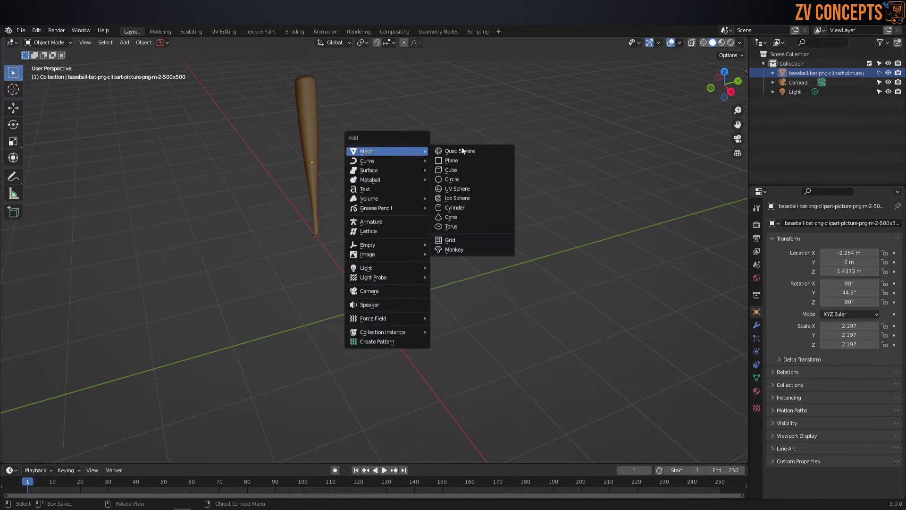
Add a circle mesh with 16 vertices at the origin.
left_click(478, 179)
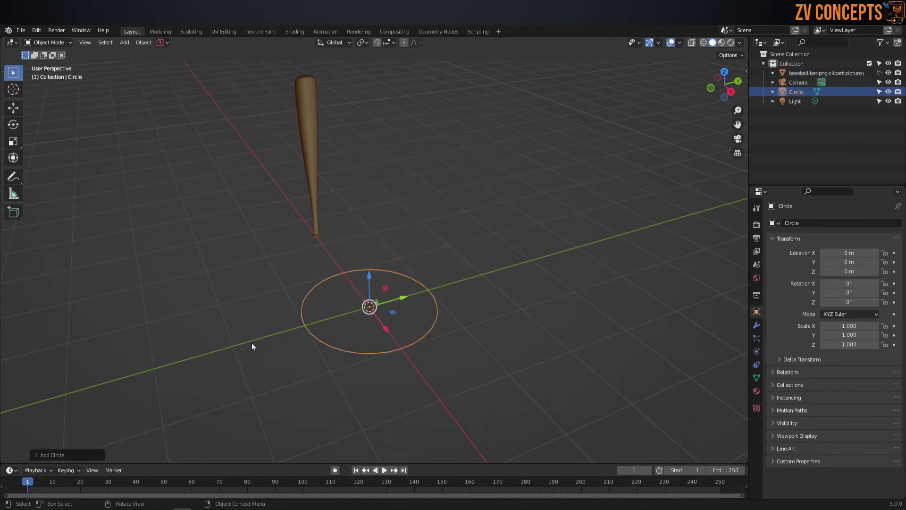
left_click(104, 456)
left_click(133, 352)
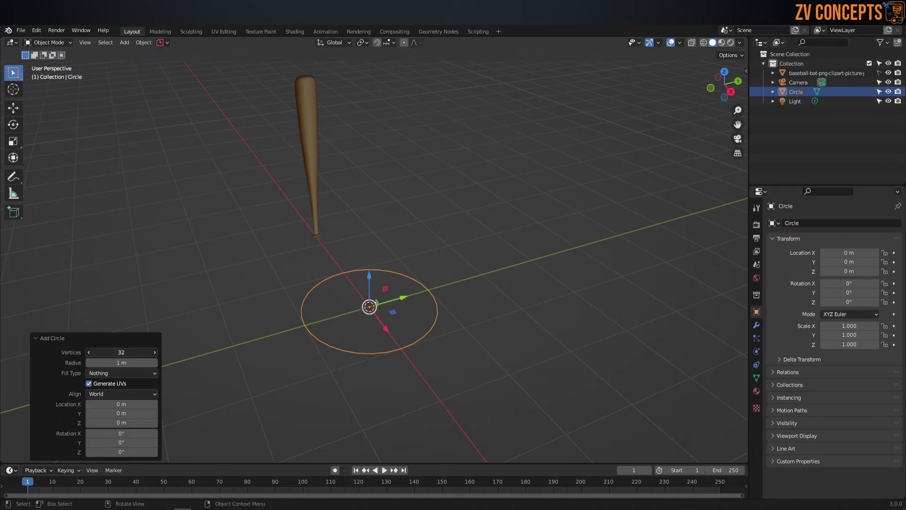
type("16")
key("Return")
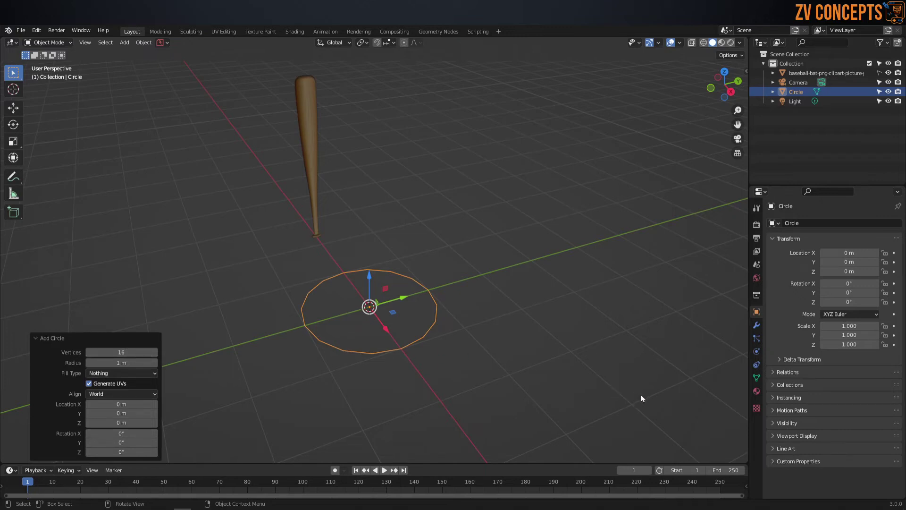
Scale the circle to 0.118 and snap the view to Right Orthographic.
key("c")
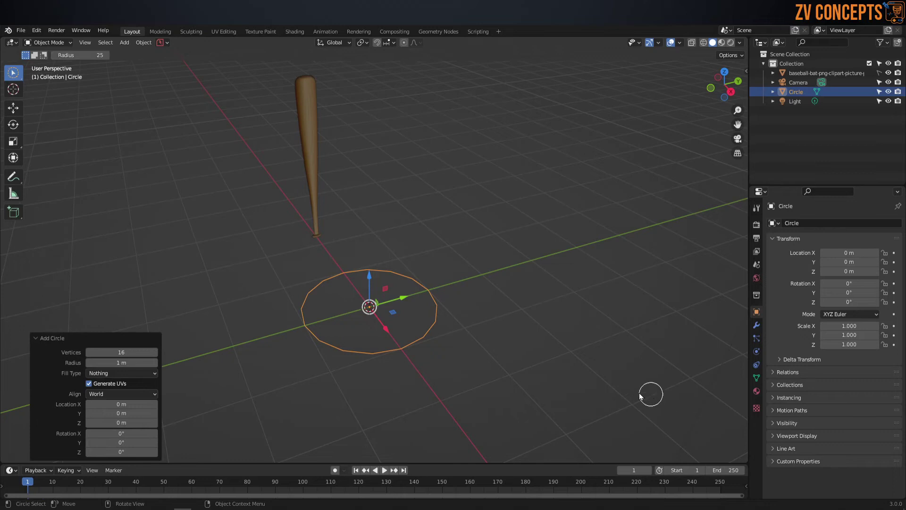
key("s")
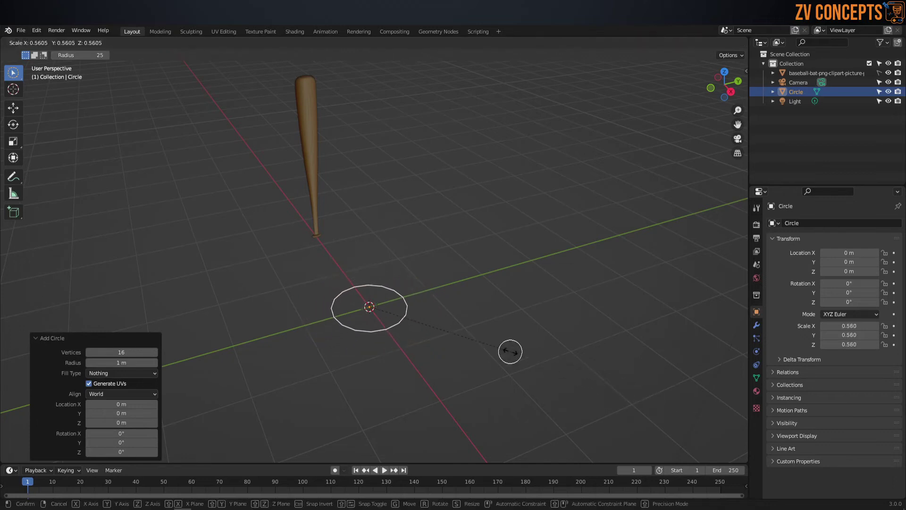
left_click(400, 307)
left_click_drag(13, 72, 28, 73)
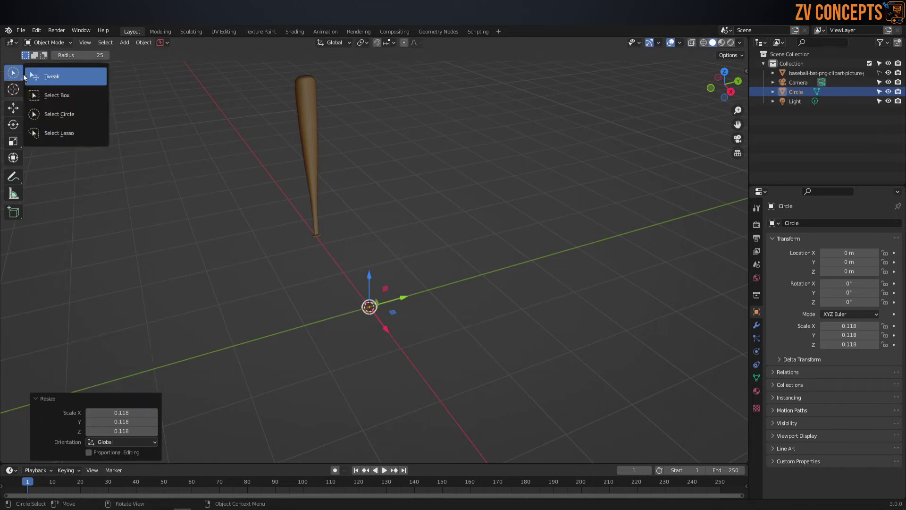
mouse_move(392, 283)
middle_mouse_down()
mouse_move(399, 278)
mouse_move(385, 261)
mouse_move(401, 279)
middle_mouse_up()
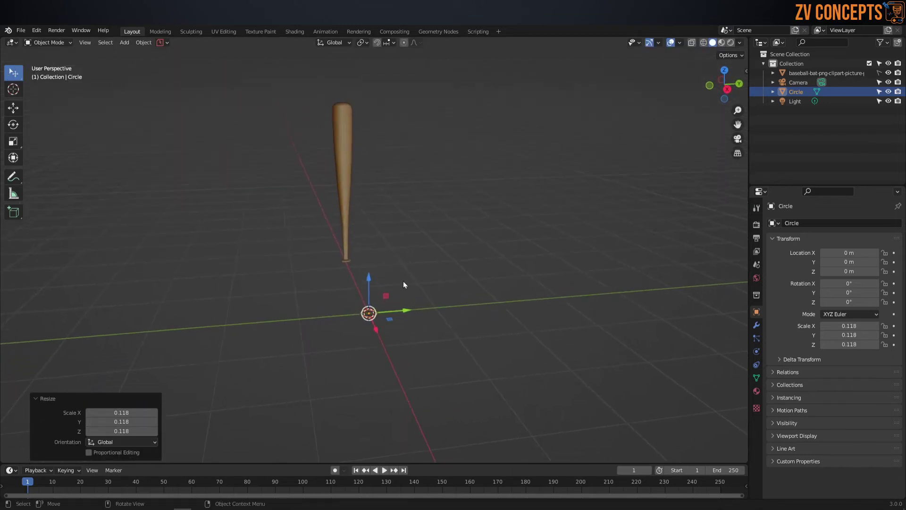
key("grave")
left_click(345, 240)
mouse_move(400, 292)
middle_mouse_down()
mouse_move(424, 311)
mouse_move(387, 311)
middle_mouse_up()
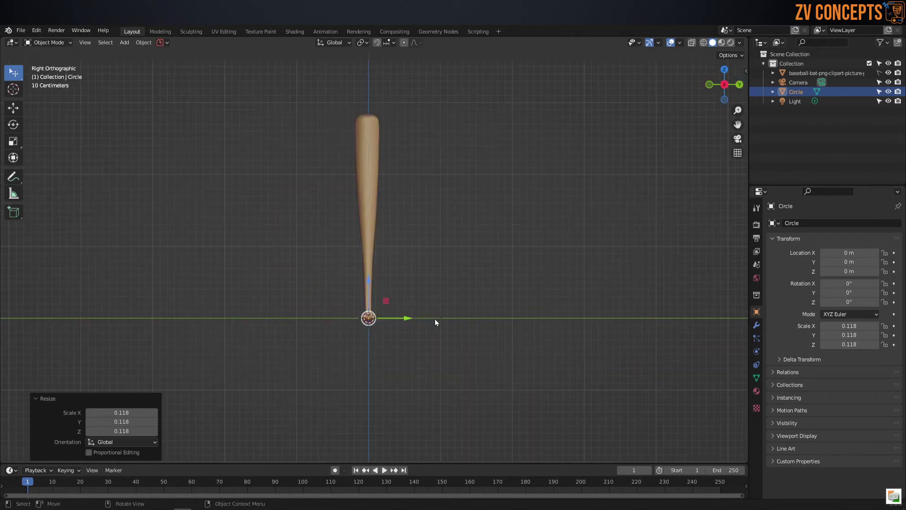
Raise the circle to the top of the knob at Z 0.075 m.
mouse_move(443, 316)
middle_mouse_down()
mouse_move(412, 300)
mouse_move(429, 306)
middle_mouse_up()
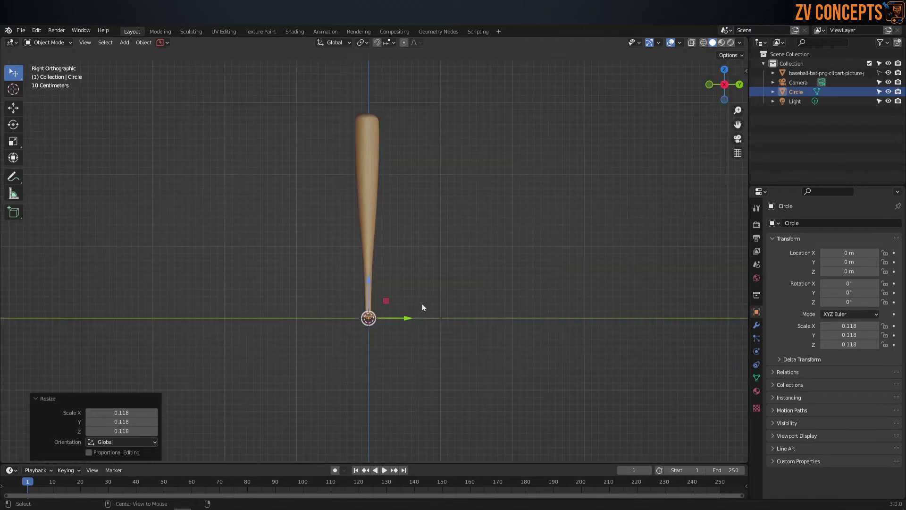
left_click_drag(369, 276, 372, 97)
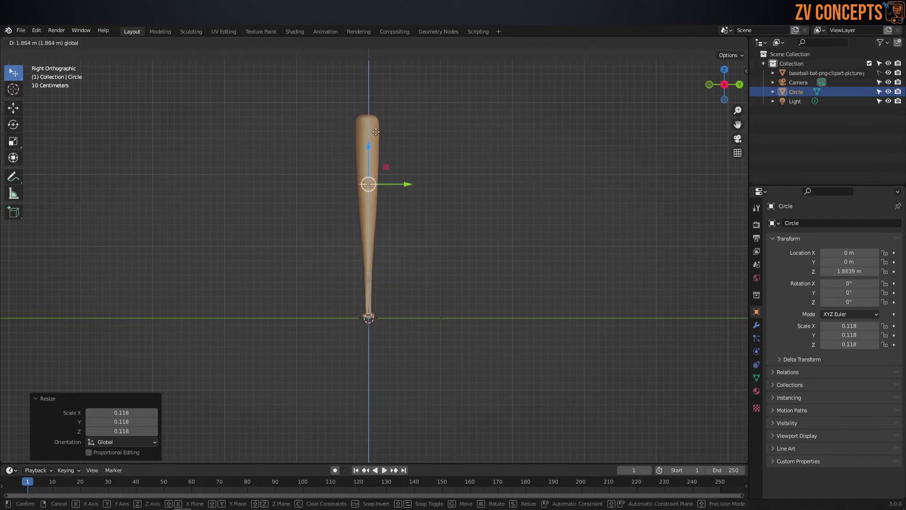
scroll(372, 100, "up", 2)
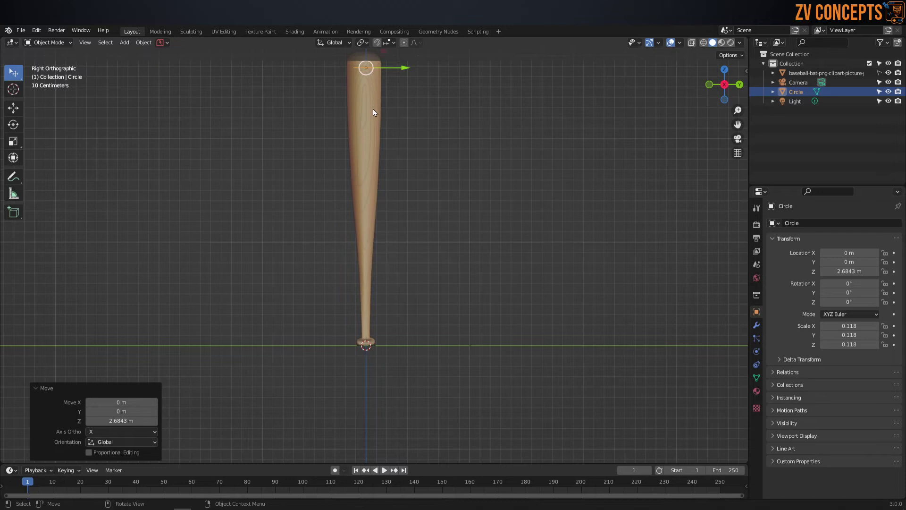
key("ctrl+z")
scroll(351, 387, "up", 2)
middle_click_drag(361, 410, 365, 329, "shift")
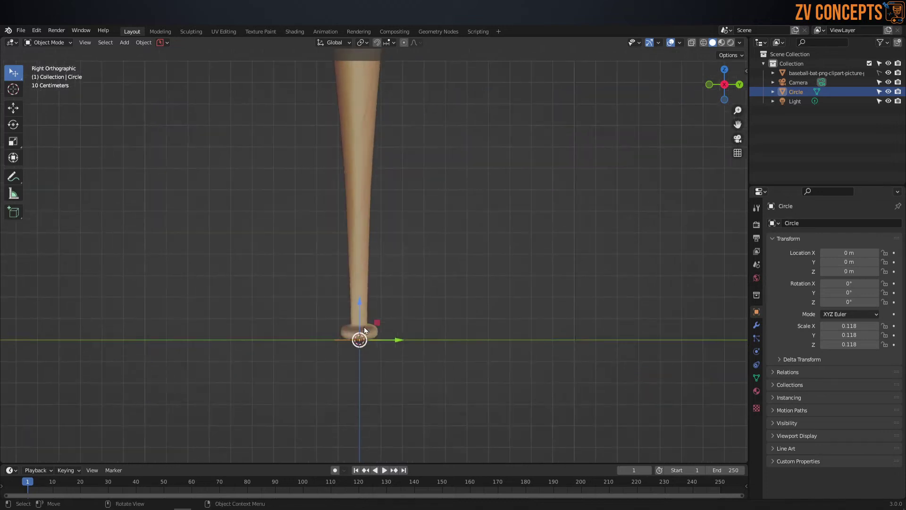
scroll(326, 415, "up", 3)
left_click_drag(348, 381, 348, 352)
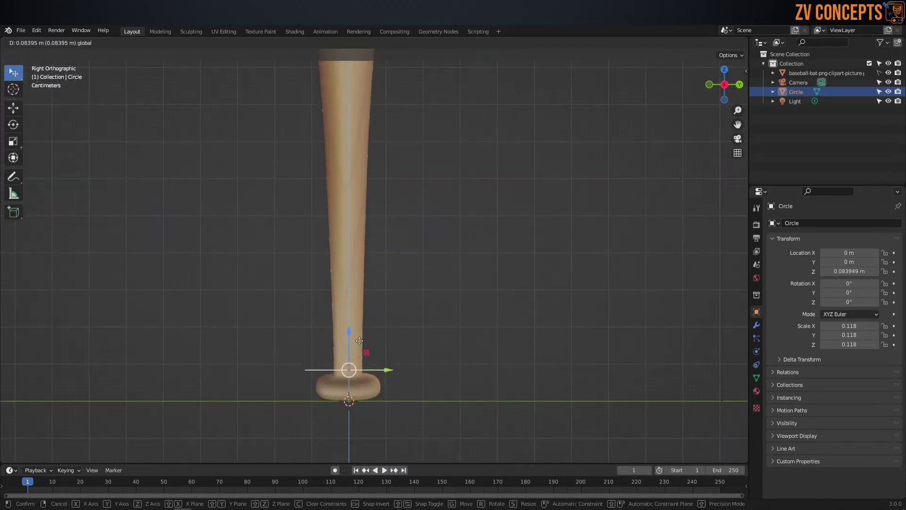
Shrink the circle to 0.044 scale to match the handle and enter Edit Mode.
key("s")
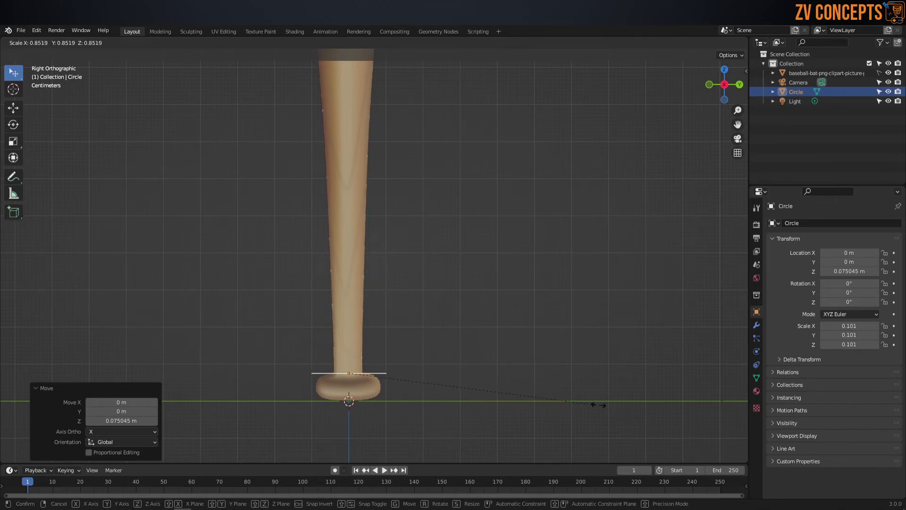
left_click(457, 388)
scroll(333, 409, "up", 4)
scroll(372, 282, "down", 2)
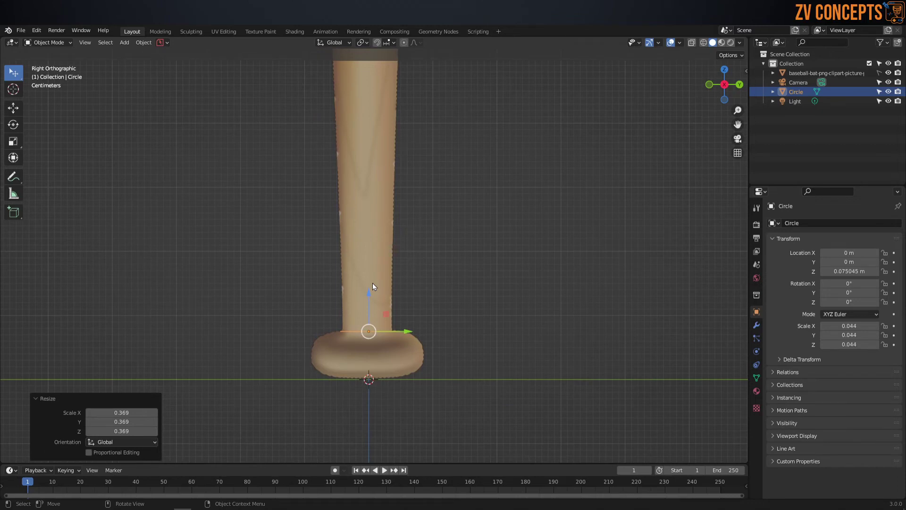
key("Tab")
left_click(375, 238)
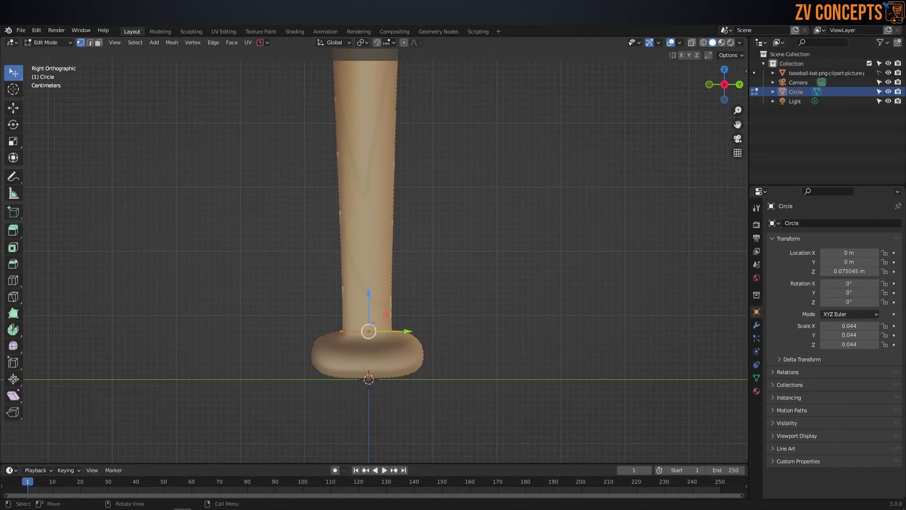
Switch to edge select mode and frame the circle in the right side view.
middle_click_drag(375, 284, 394, 324)
key("Tab")
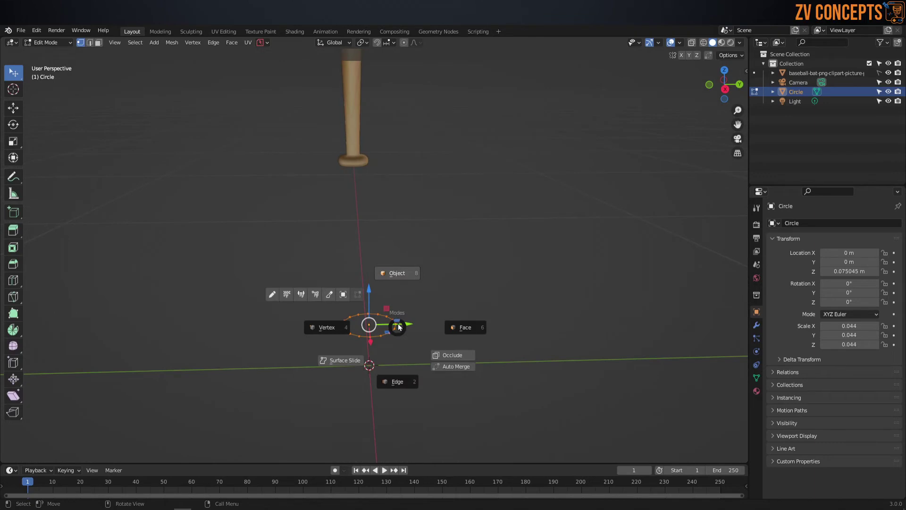
left_click(400, 381)
key("KP_3")
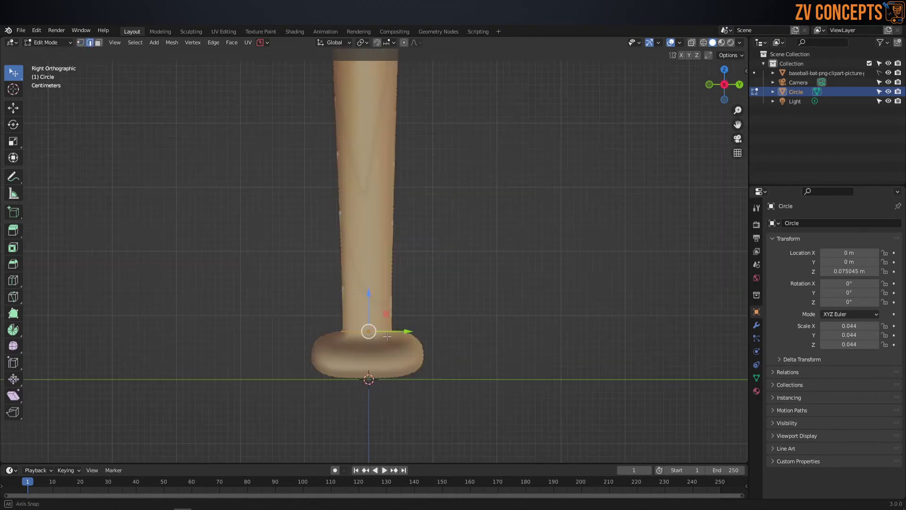
scroll(373, 366, "down", 3)
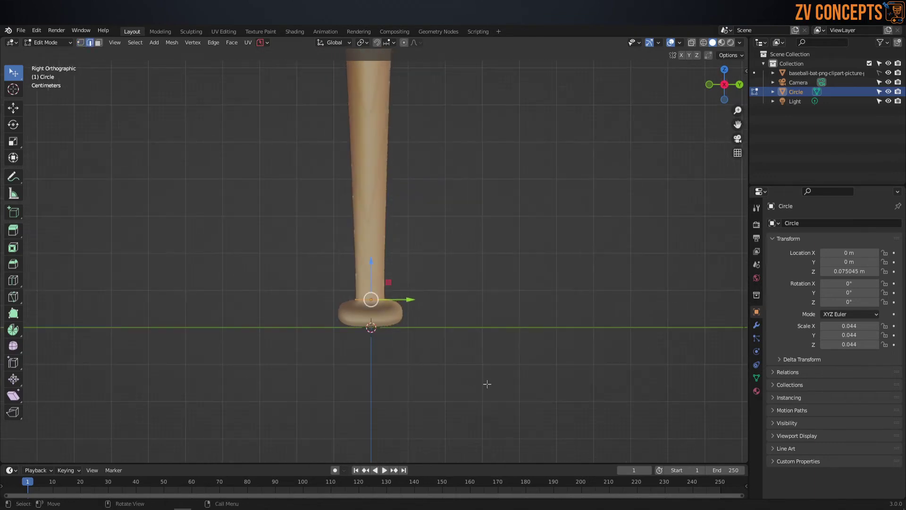
middle_click_drag(410, 280, 390, 333, "shift")
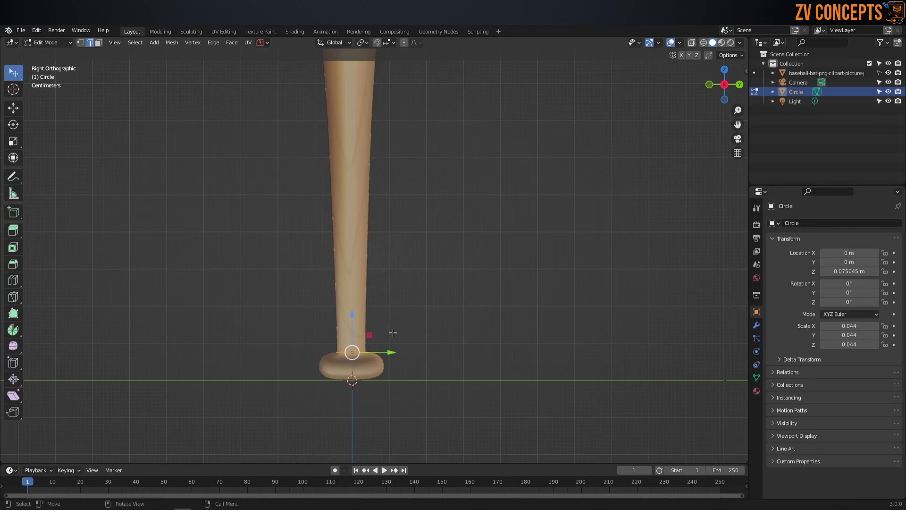
Extrude the circle straight up along Z to follow the bat's handle.
key("e")
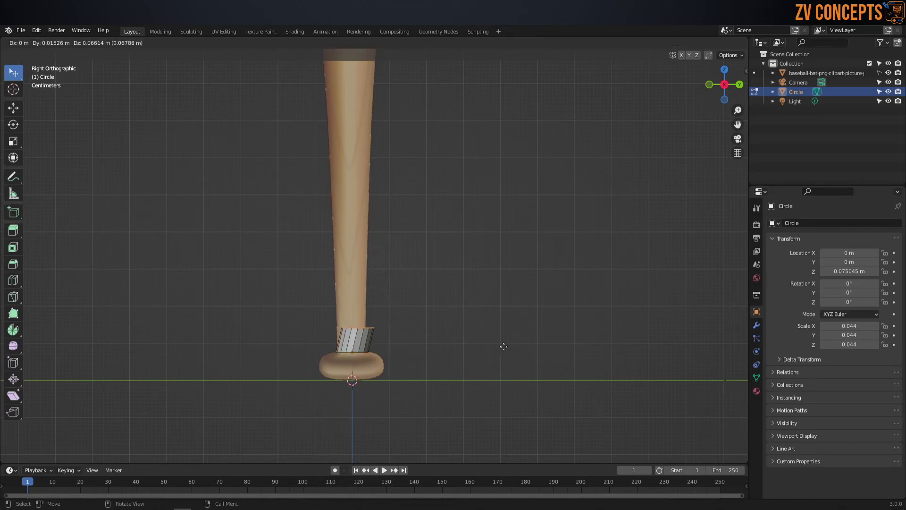
key("z")
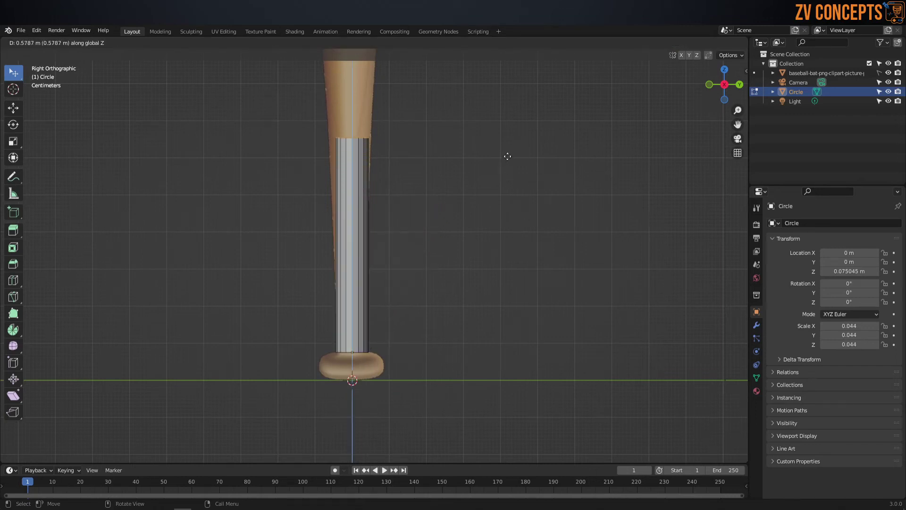
left_click(494, 222)
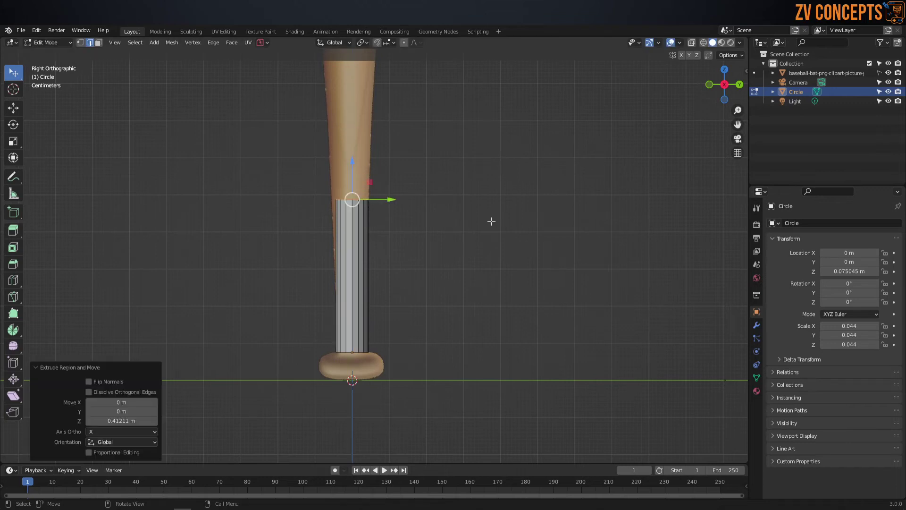
scroll(378, 257, "up", 2)
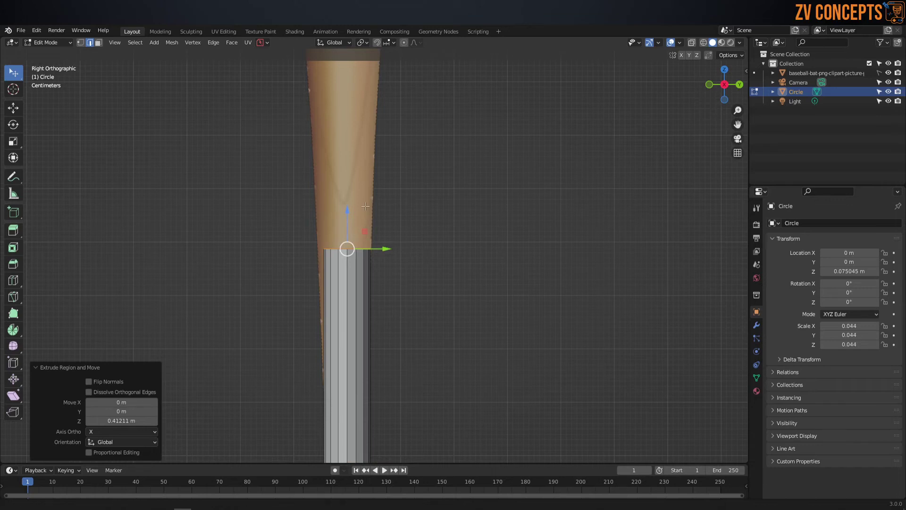
scroll(355, 202, "down", 1)
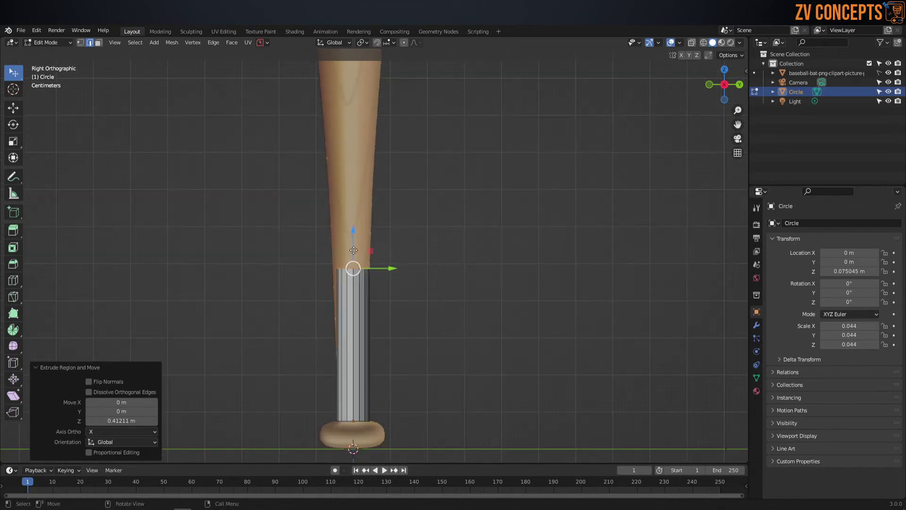
left_click_drag(353, 246, 371, 309)
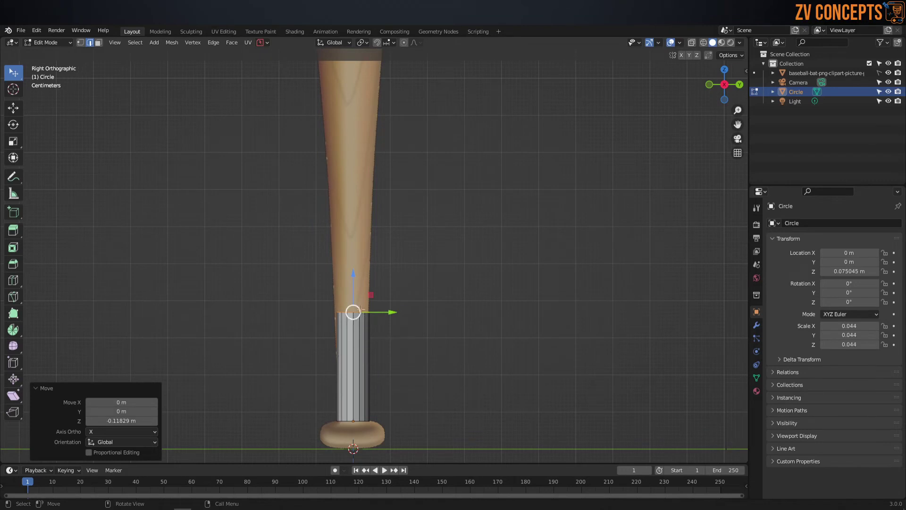
Add a second stacked section up the handle, constrained to Z.
key("g")
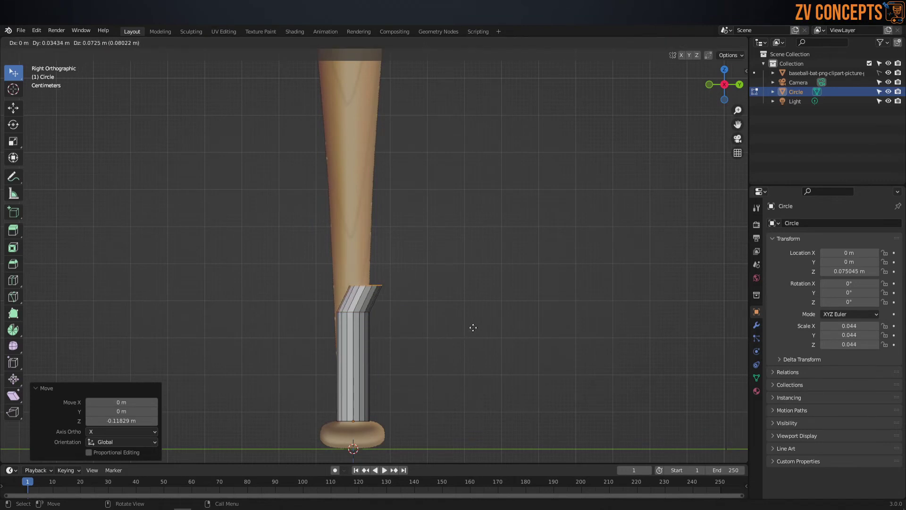
key("z")
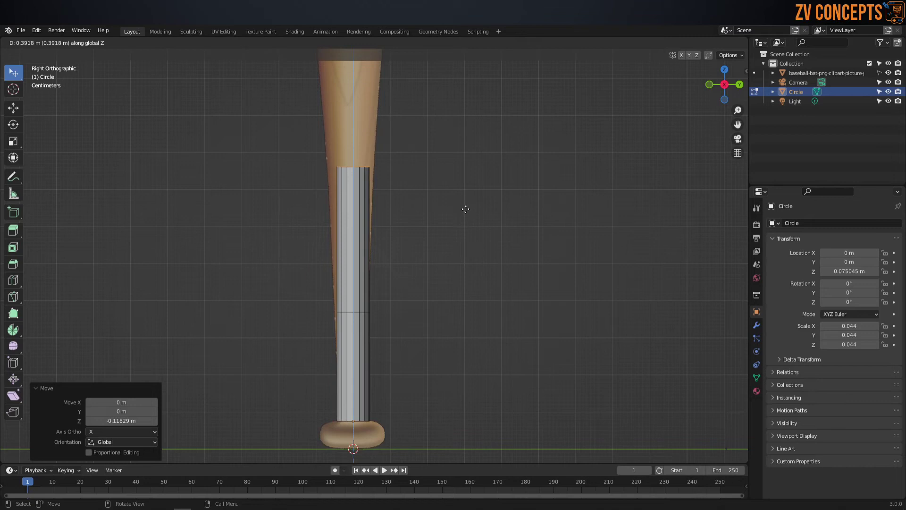
left_click(465, 200)
middle_click_drag(418, 184, 304, 256, "shift")
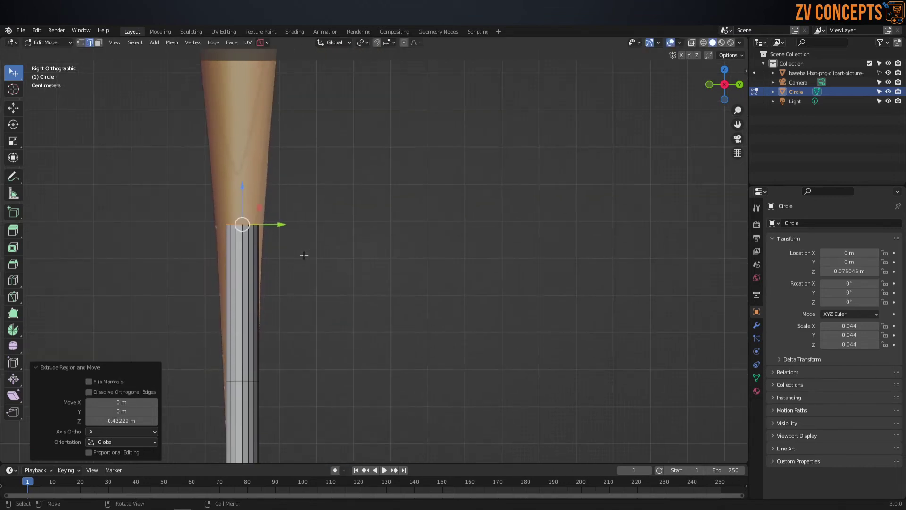
Widen the top ring to 1.280, then extrude and widen another ring up the bat.
key("s")
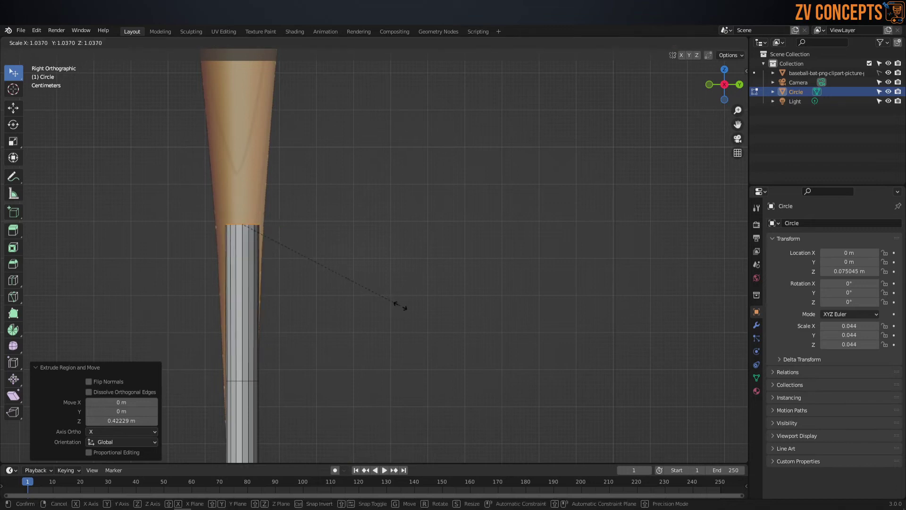
left_click(421, 343)
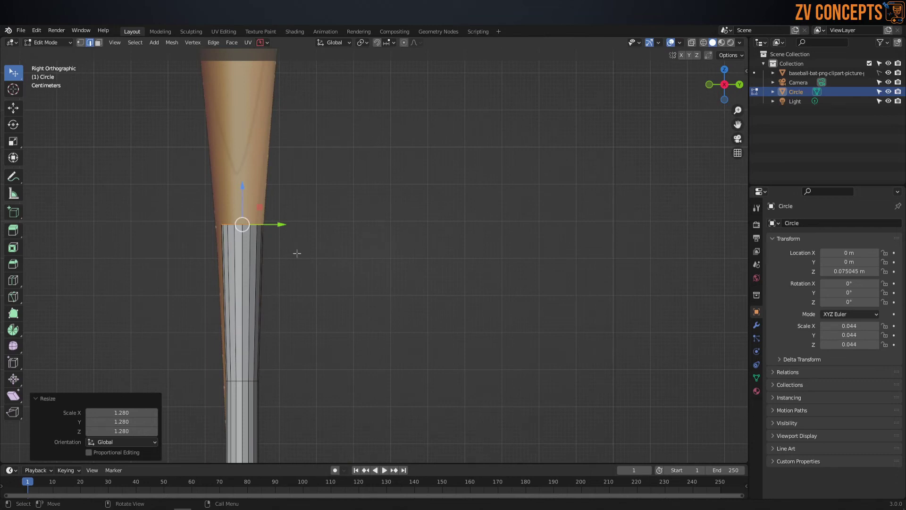
scroll(297, 253, "down", 4)
scroll(405, 329, "up", 3)
key("e")
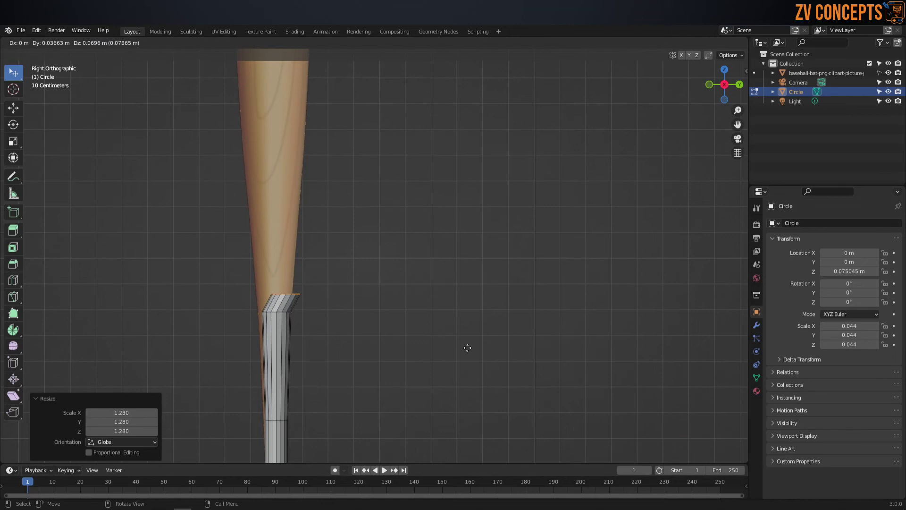
key("z")
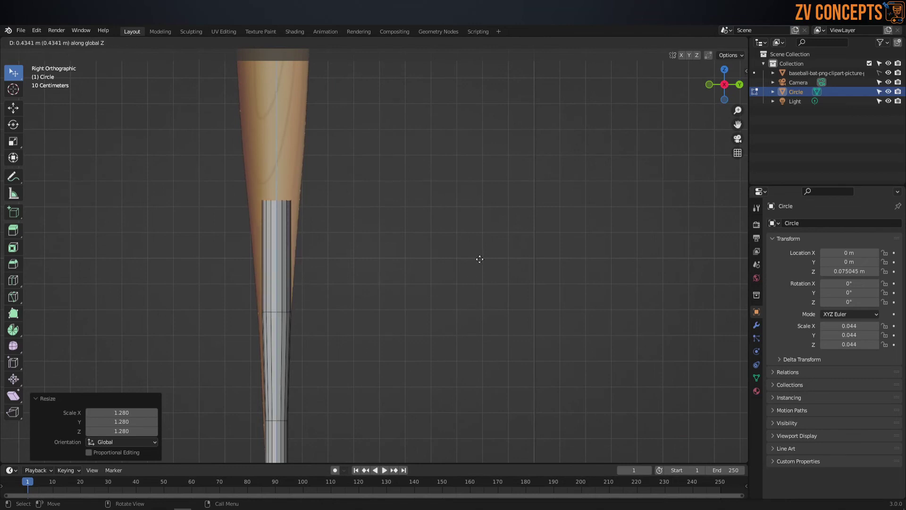
left_click(478, 259)
middle_click_drag(436, 254, 413, 288, "shift")
key("s")
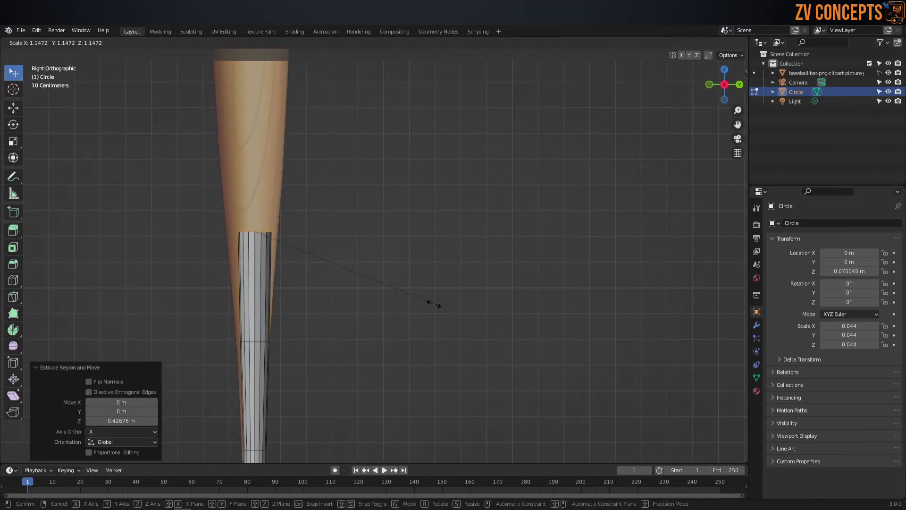
left_click(478, 364)
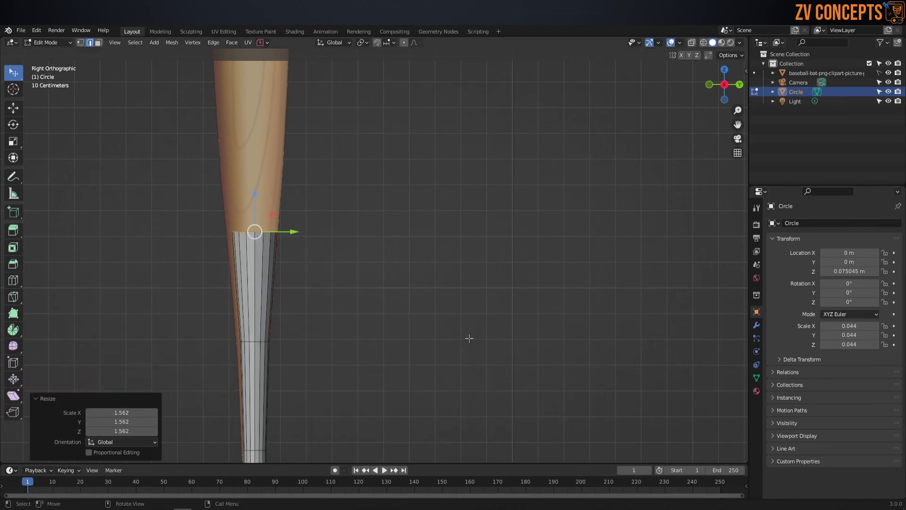
middle_click_drag(385, 208, 302, 269, "shift")
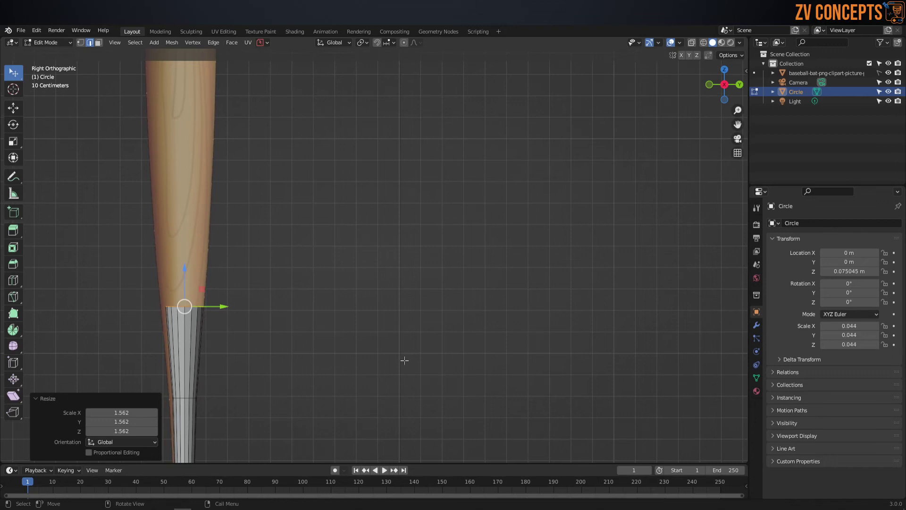
Extrude and widen two more rings to fit the barrel in the reference.
key("e")
key("z")
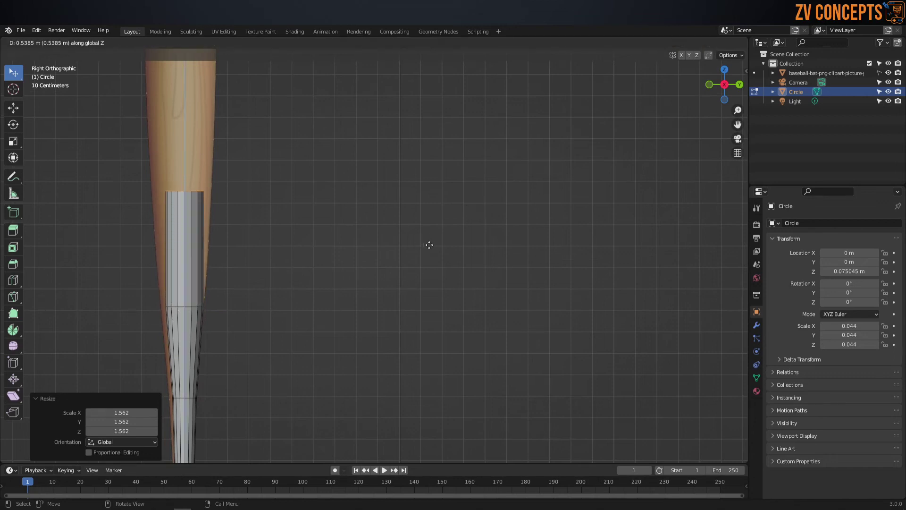
left_click(437, 272)
key("s")
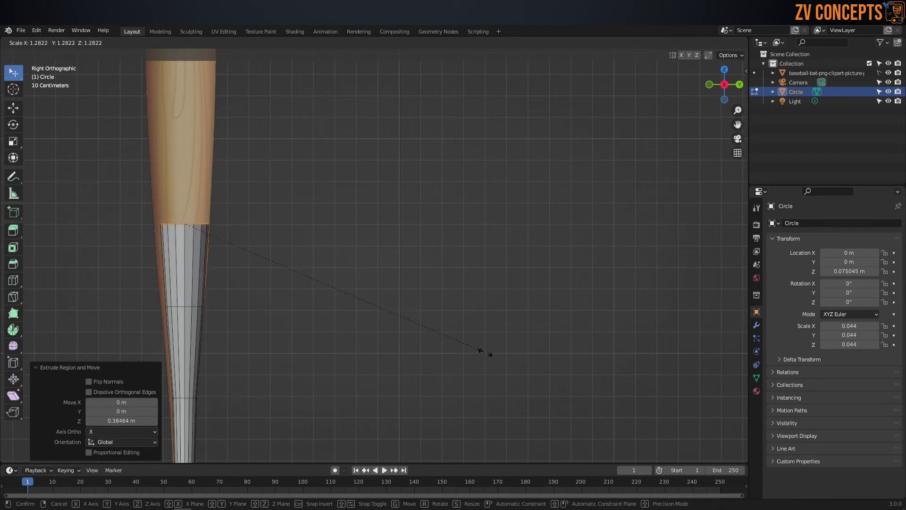
left_click(486, 351)
scroll(265, 204, "down", 3)
scroll(266, 204, "up", 3)
key("g")
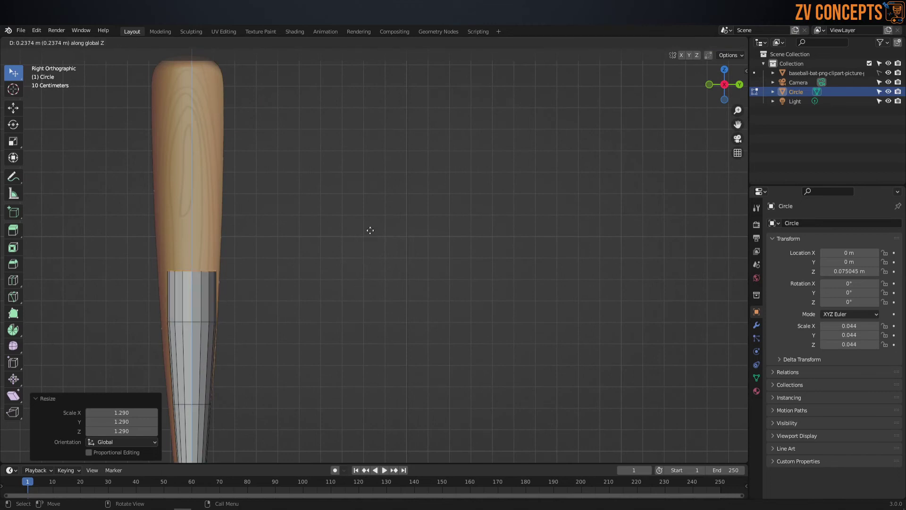
key("Escape")
key("ctrl+z")
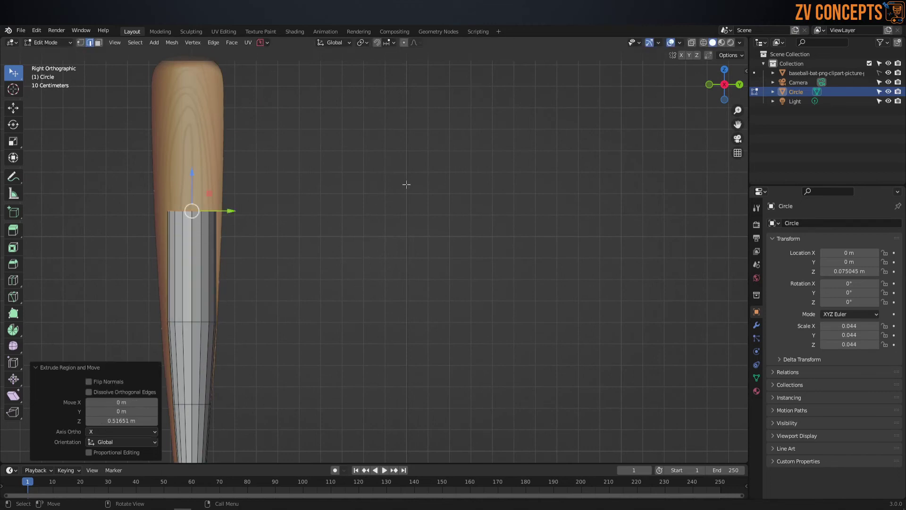
key("s")
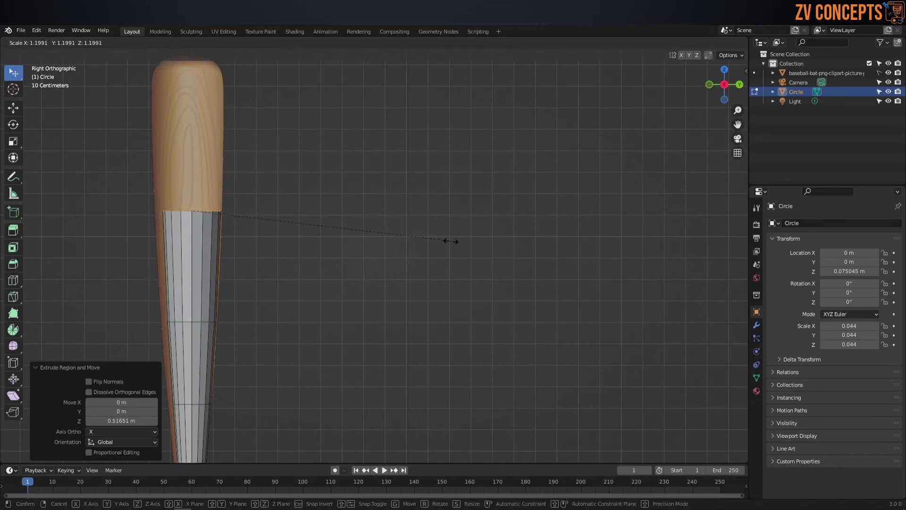
left_click(456, 249)
middle_click_drag(287, 178, 312, 269, "shift")
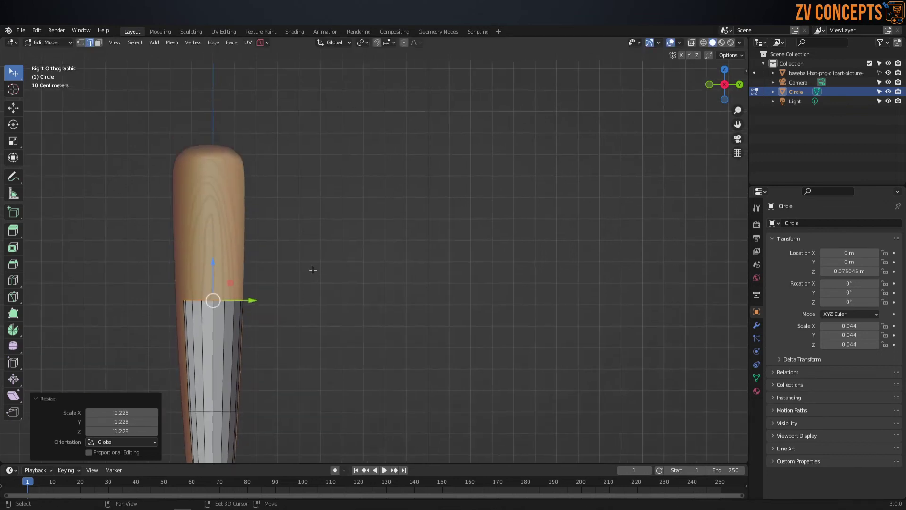
Extend the final rings up to the bat's rounded top end.
key("g")
key("z")
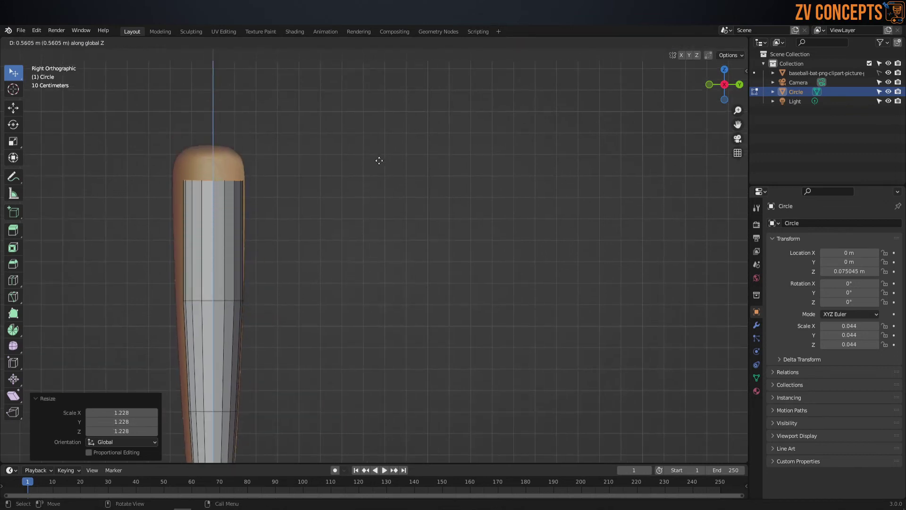
left_click(378, 161)
key("s")
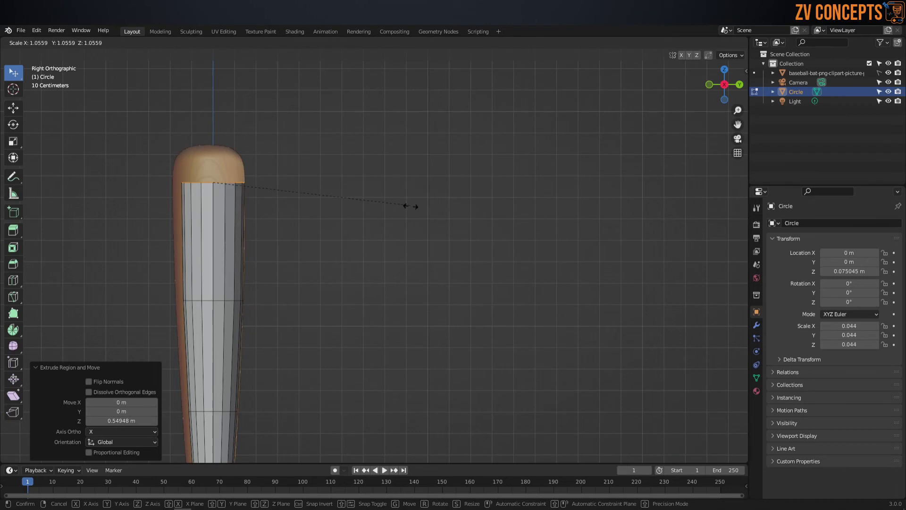
left_click(407, 207)
scroll(313, 274, "up", 3, "shift")
key("g")
key("z")
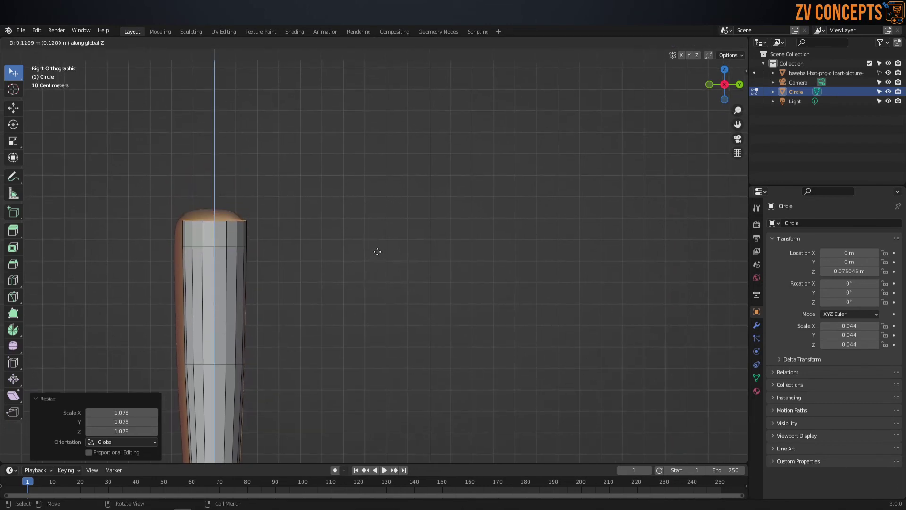
left_click(375, 241)
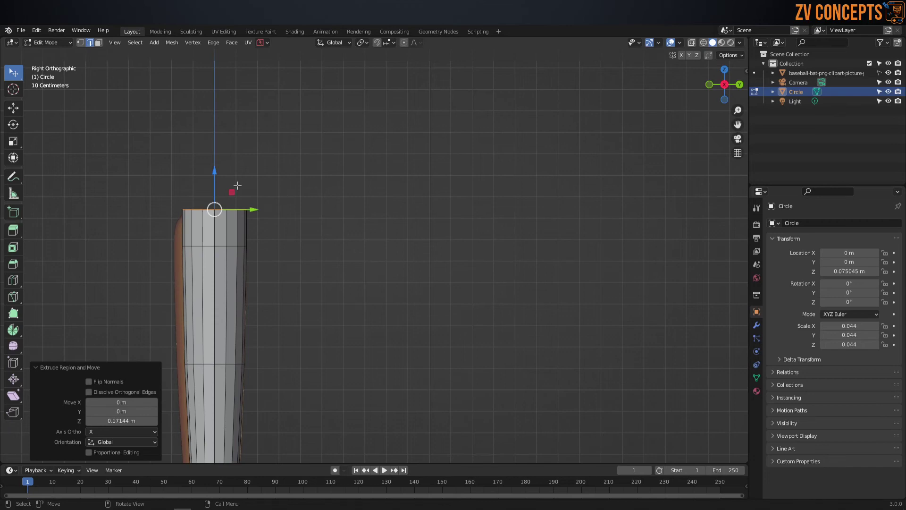
middle_click_drag(240, 194, 283, 105)
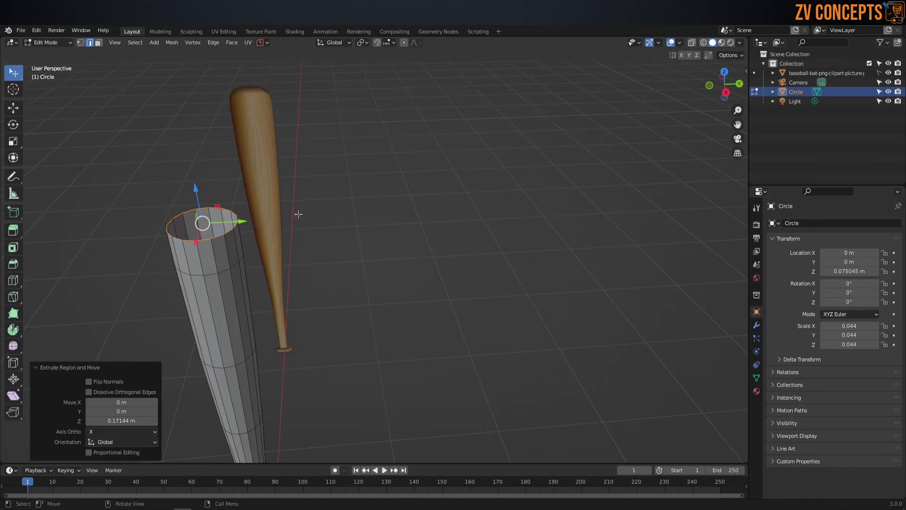
Fold the top inward with an in-place ring scaled to 0.36, then select the outer rim loop.
key("e")
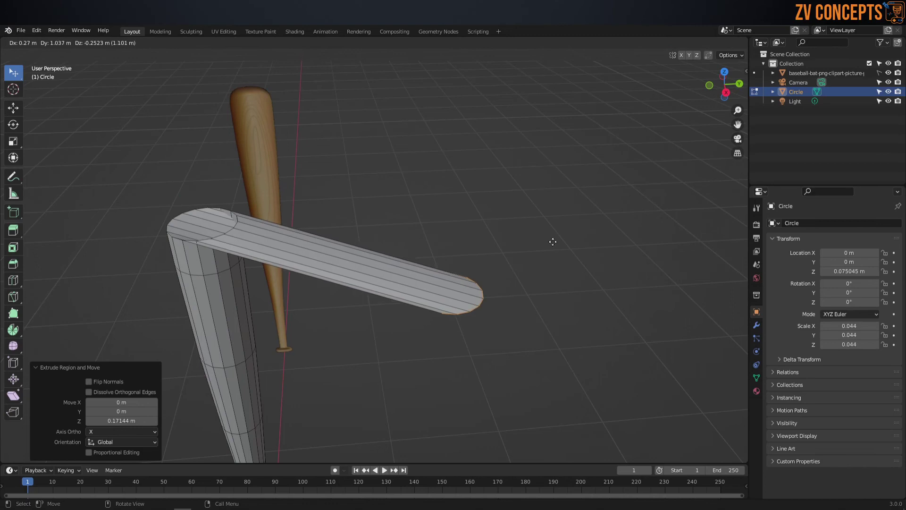
right_click(555, 242)
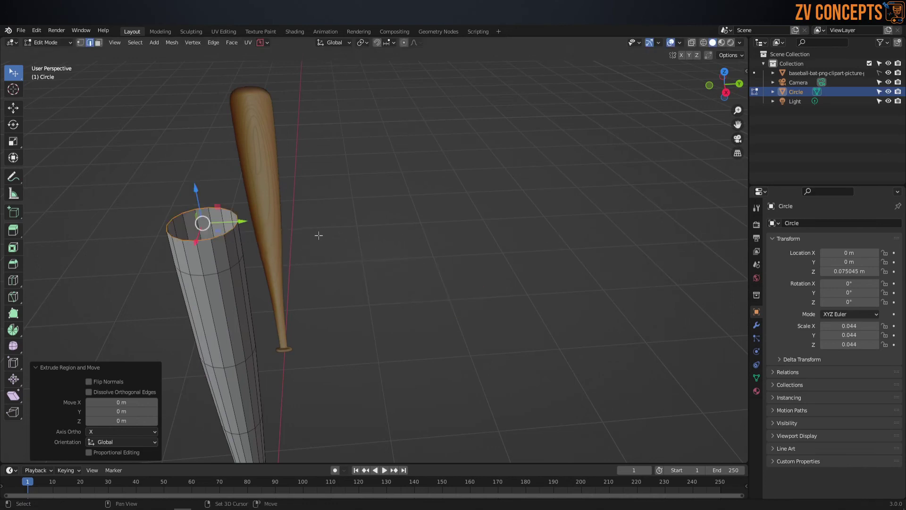
middle_click_drag(318, 233, 462, 241)
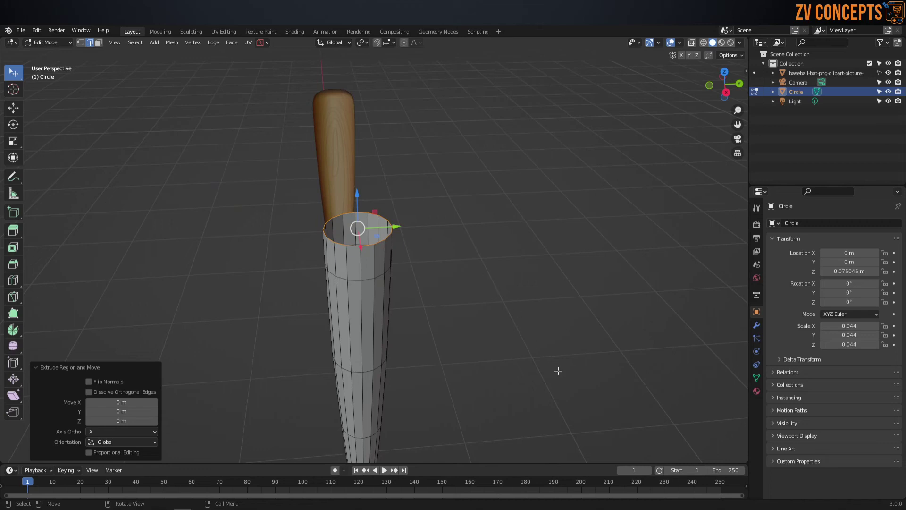
key("s")
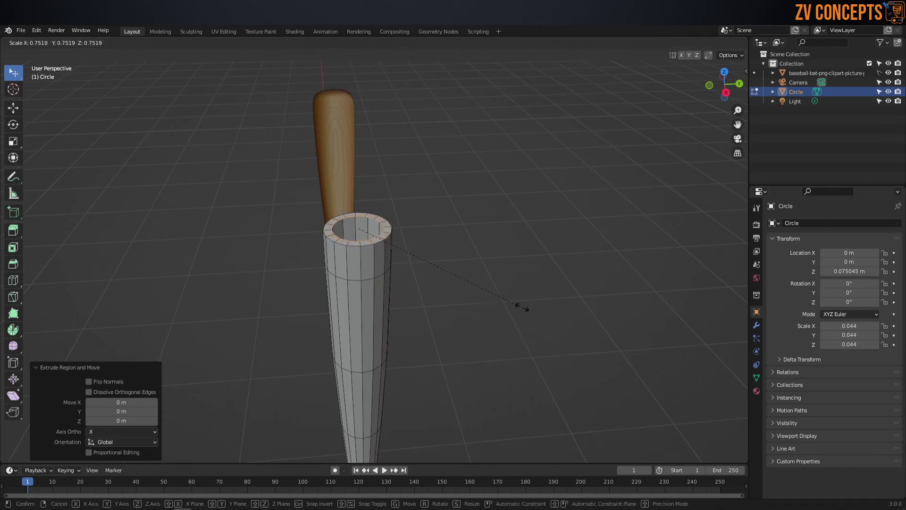
left_click(444, 247)
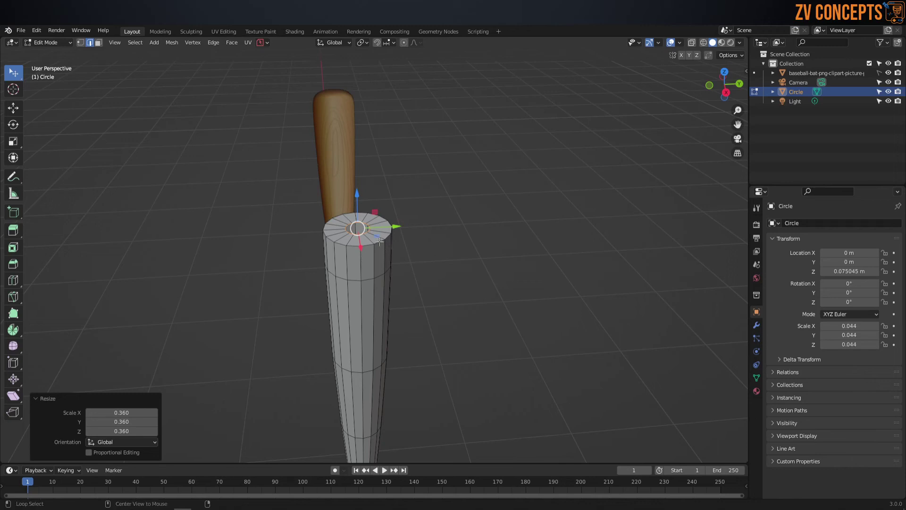
left_click(380, 243, "alt")
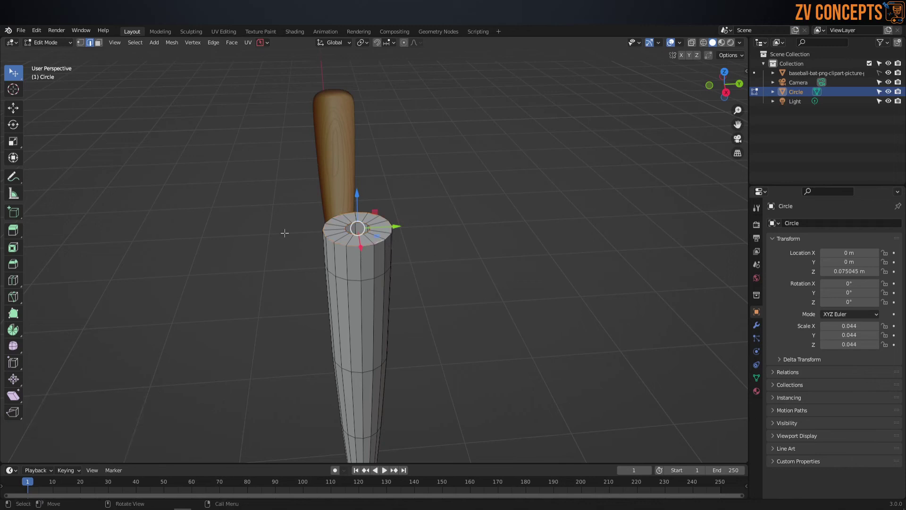
key("KP_3")
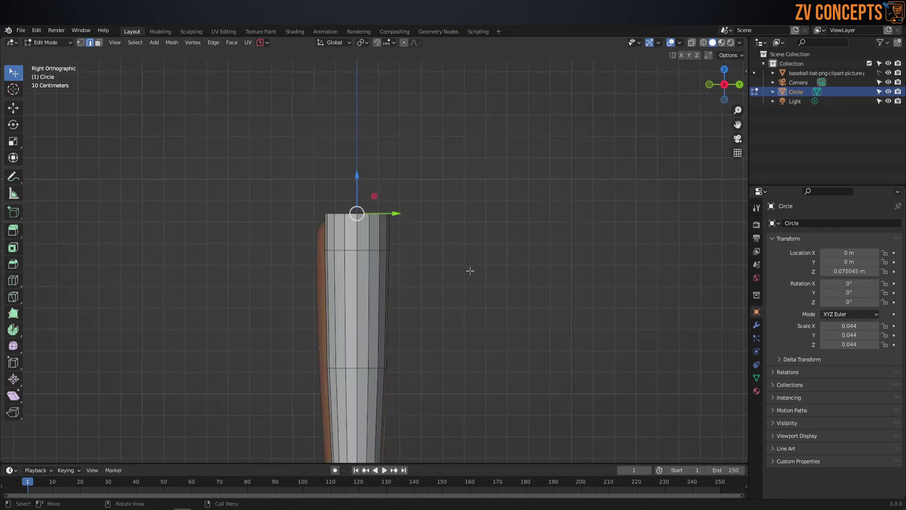
Bevel the top rim loop with 4 segments into a rounded edge.
key("ctrl+b")
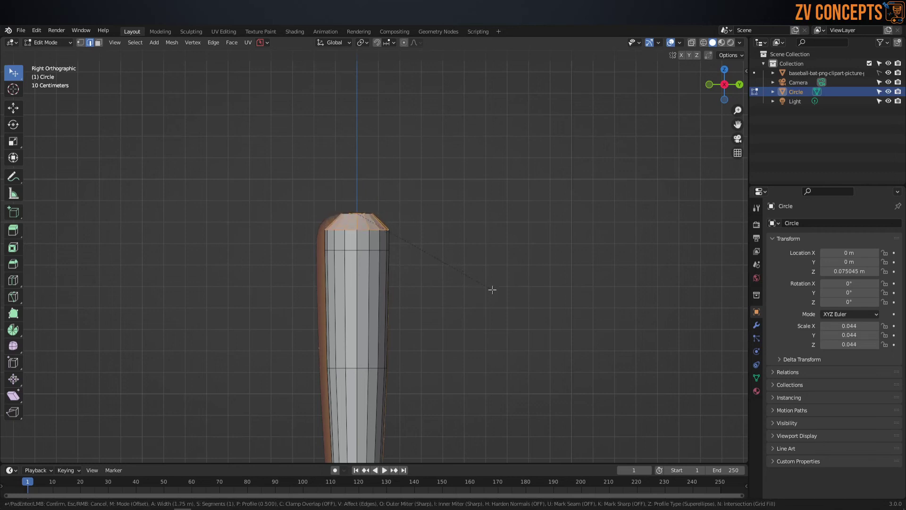
scroll(493, 293, "up", 3)
left_click(491, 291)
mouse_move(490, 288)
middle_mouse_down()
mouse_move(396, 250)
mouse_move(399, 257)
mouse_move(352, 223)
middle_mouse_up()
scroll(353, 223, "up", 3)
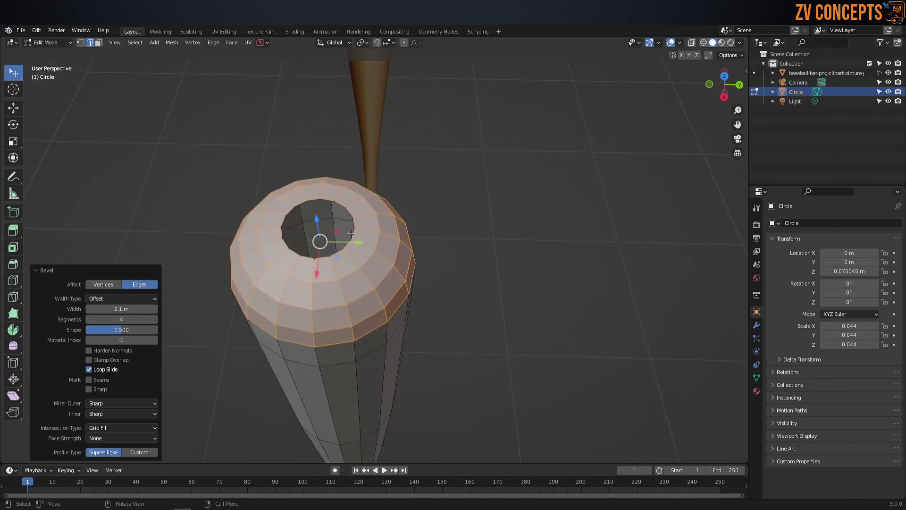
Scale the inner opening loop down to 0.71 and return to the right view.
left_click(352, 223, "alt")
key("s")
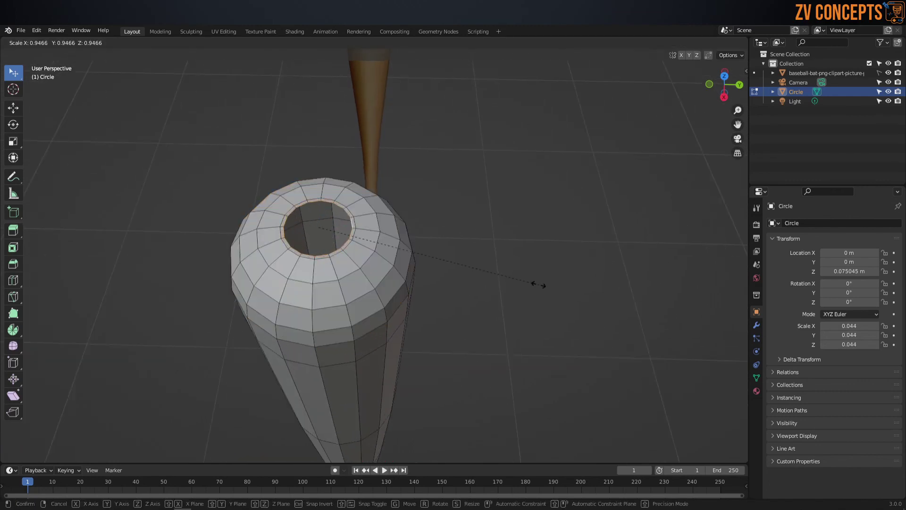
left_click(486, 254)
scroll(303, 202, "down", 3)
middle_click_drag(303, 202, 416, 221)
scroll(415, 221, "down", 3)
key("KP_3")
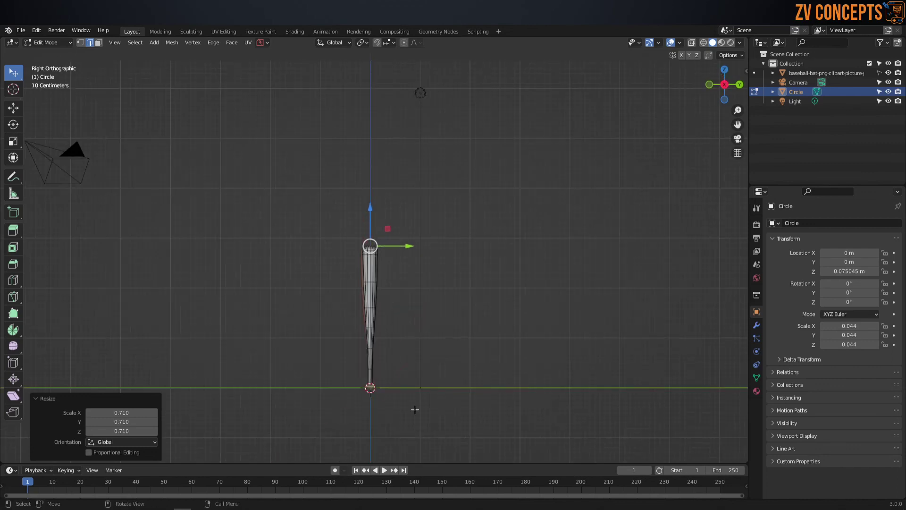
Select the bottom ring and extrude it in place, enlarging it to about double.
middle_click_drag(415, 411, 368, 324, "shift")
scroll(369, 325, "up", 3)
scroll(360, 307, "up", 2)
middle_click_drag(350, 380, 344, 316, "shift")
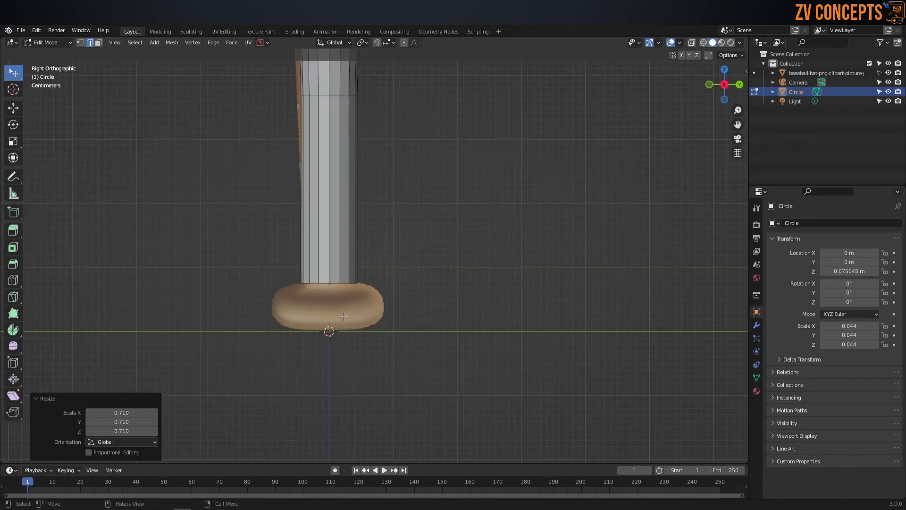
left_click(335, 283)
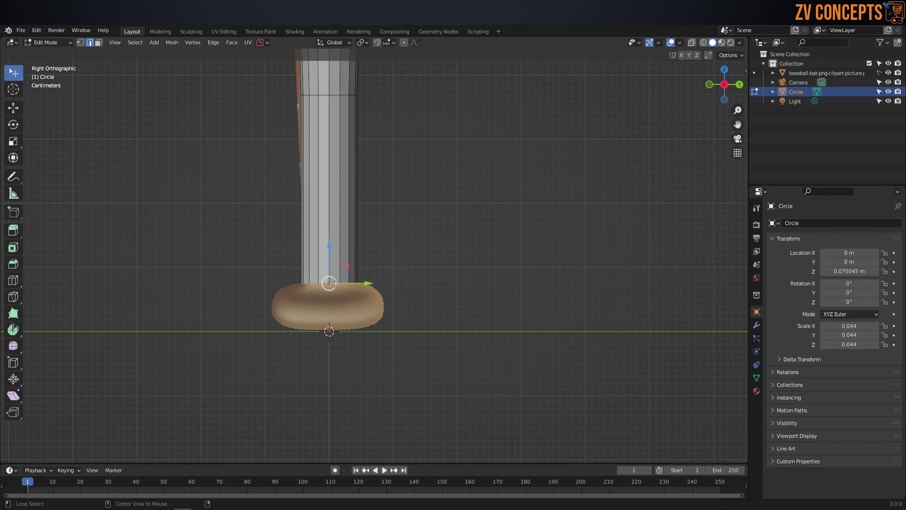
key("e")
right_click(483, 267)
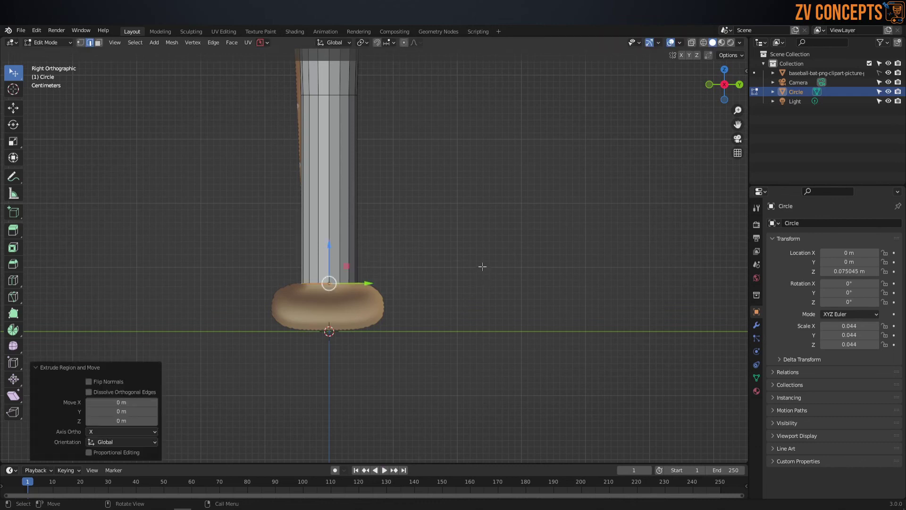
key("s")
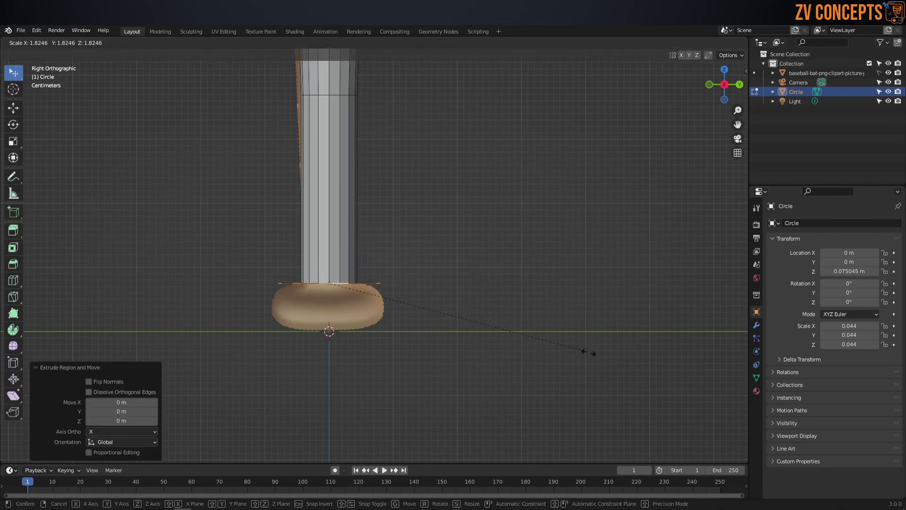
left_click(626, 372)
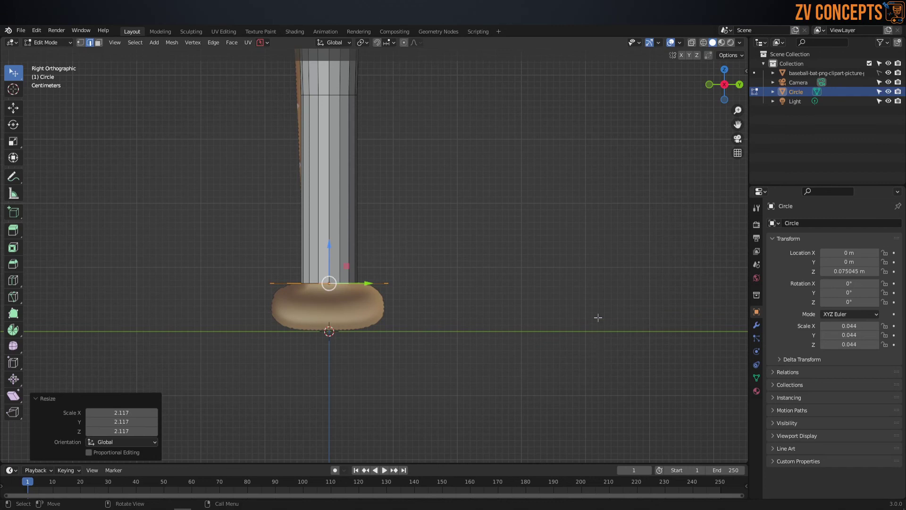
Extrude the wide ring down along Z for the knob, then inset the base to 0.597.
key("e")
key("z")
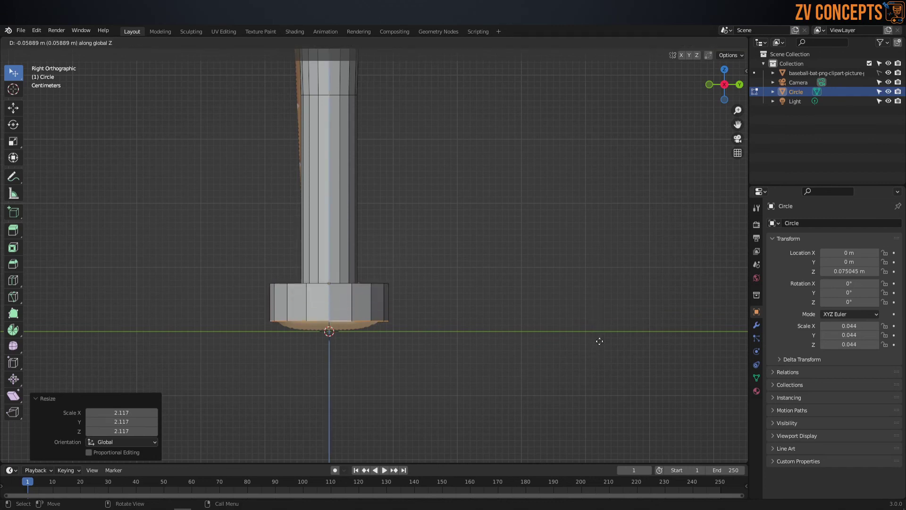
left_click(601, 344)
key("e")
right_click(649, 323)
key("s")
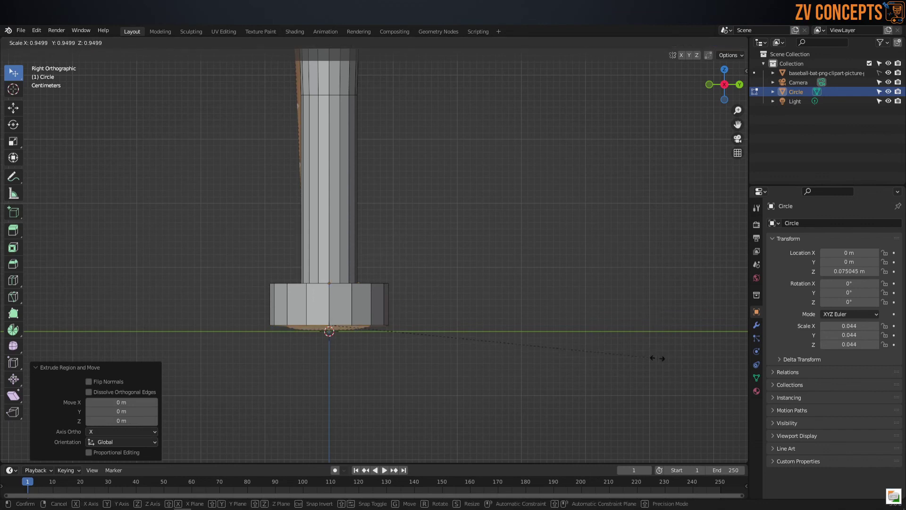
left_click(486, 331)
Shrink the knob's underside ring to 0.383 and select both outer knob loops for beveling.
mouse_move(479, 330)
middle_mouse_down()
mouse_move(395, 298)
mouse_move(374, 268)
middle_mouse_up()
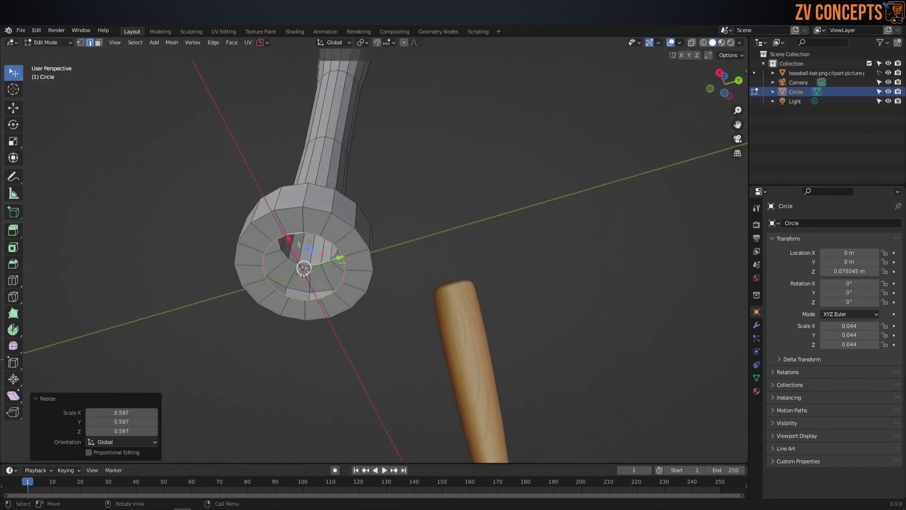
key("s")
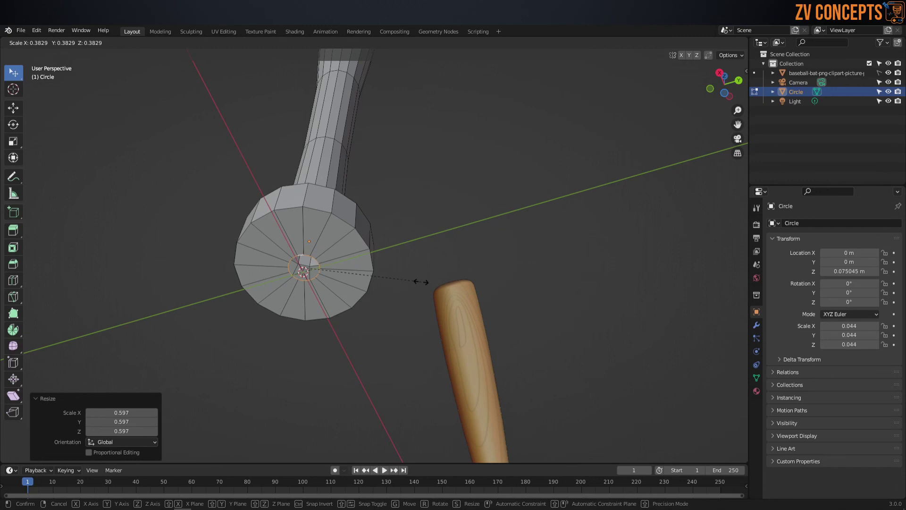
left_click(421, 282)
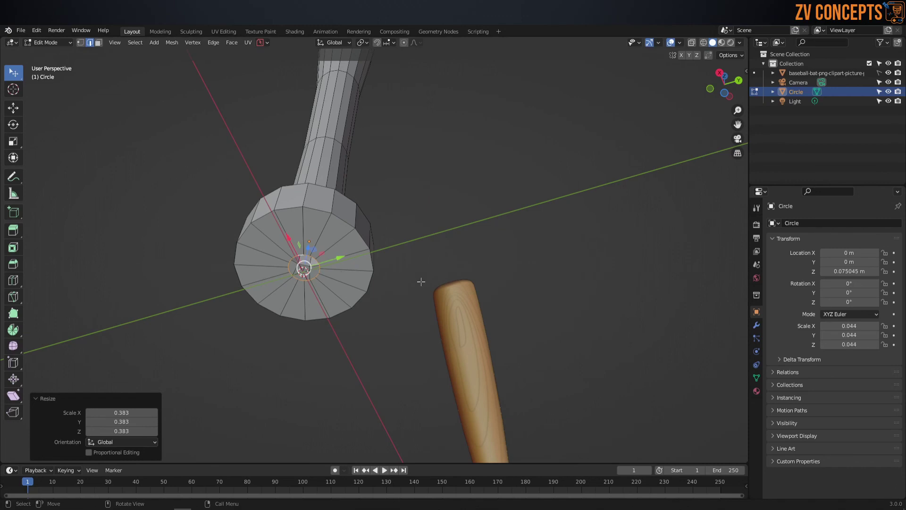
left_click(341, 220, "alt")
middle_click_drag(347, 224, 361, 317)
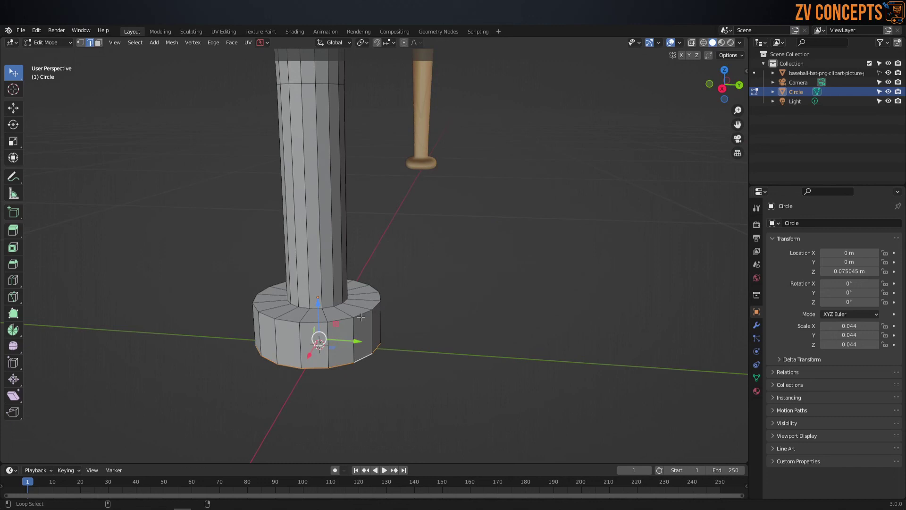
left_click(361, 314, "alt+shift")
middle_click_drag(415, 340, 431, 330)
key("KP_3")
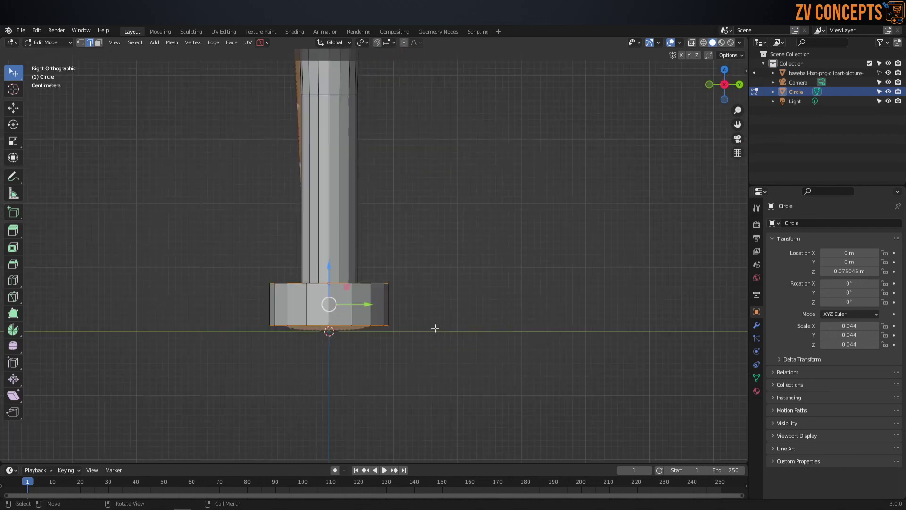
key("ctrl+b")
Round the knob's outer loops with a 4-segment bevel.
scroll(524, 306, "up", 3)
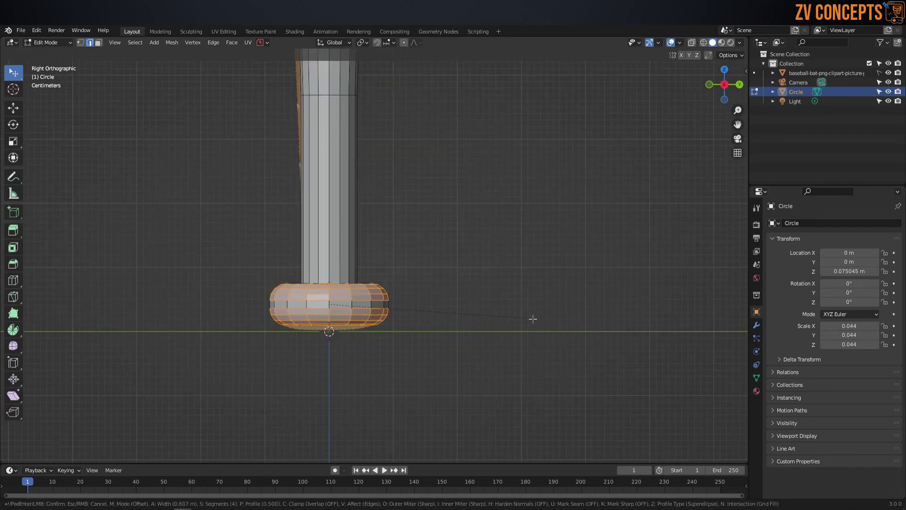
left_click(535, 322)
scroll(457, 280, "down", 2)
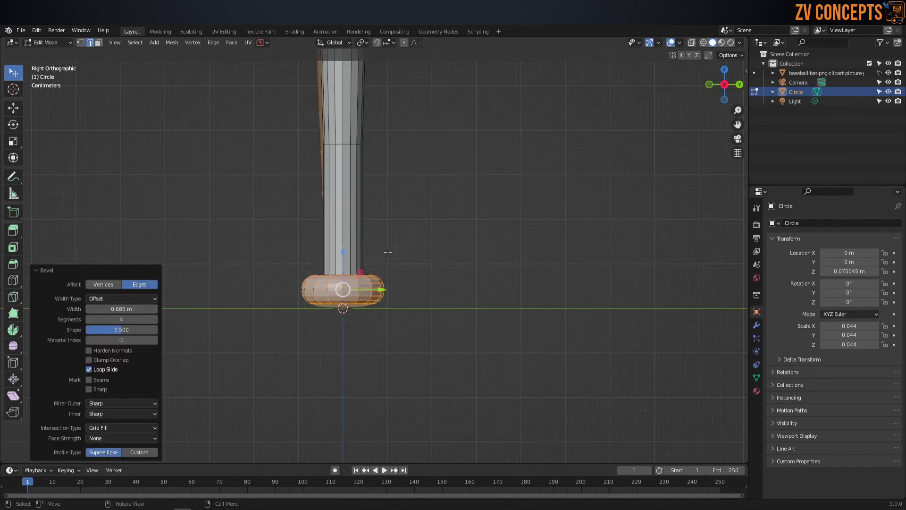
middle_click_drag(388, 252, 325, 246)
scroll(326, 243, "up", 4)
scroll(317, 248, "up", 2)
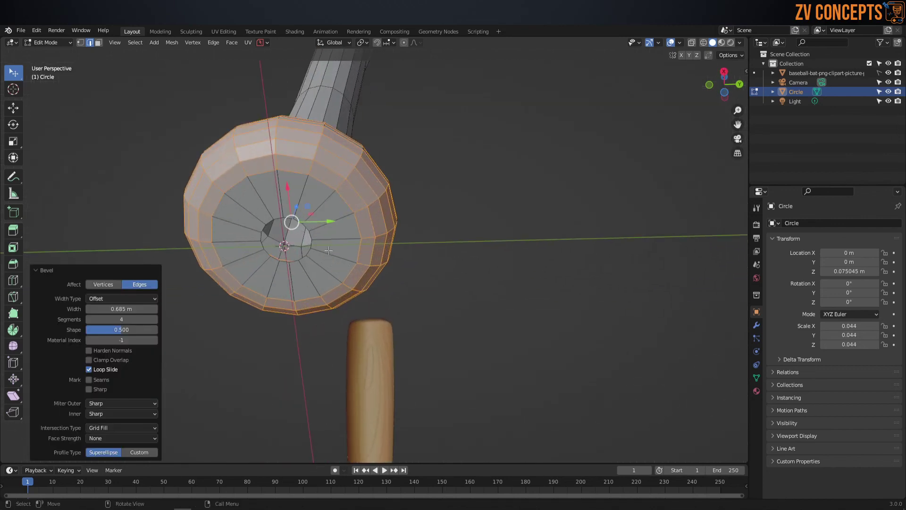
Close the knob's central hole with Grid Fill at span 4.
key("alt+a")
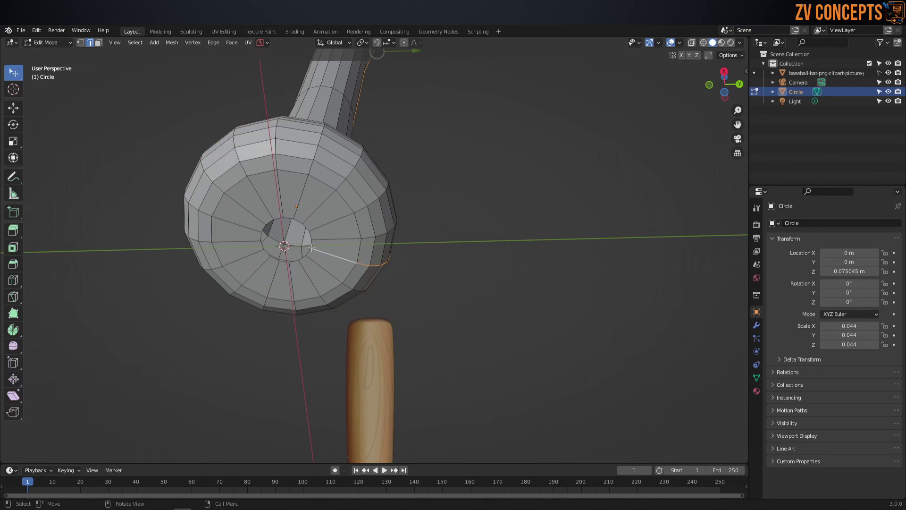
left_click(310, 242, "alt")
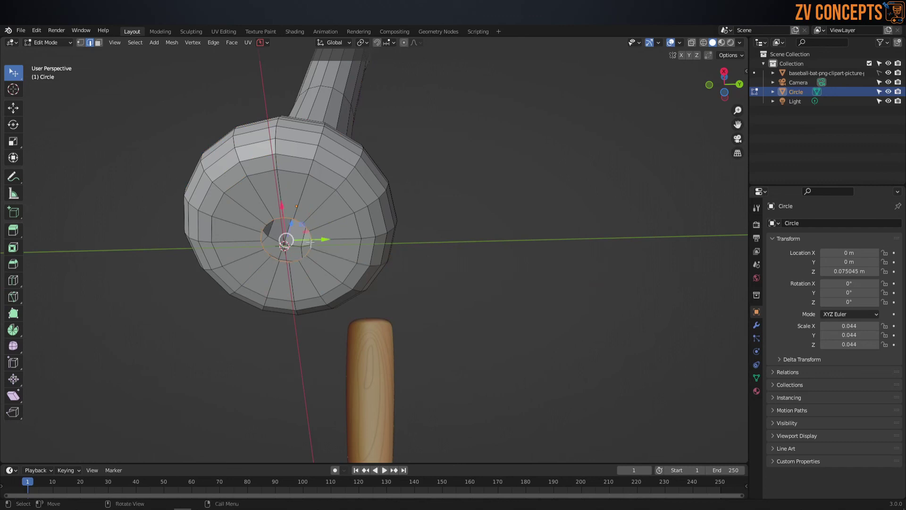
left_click(231, 43)
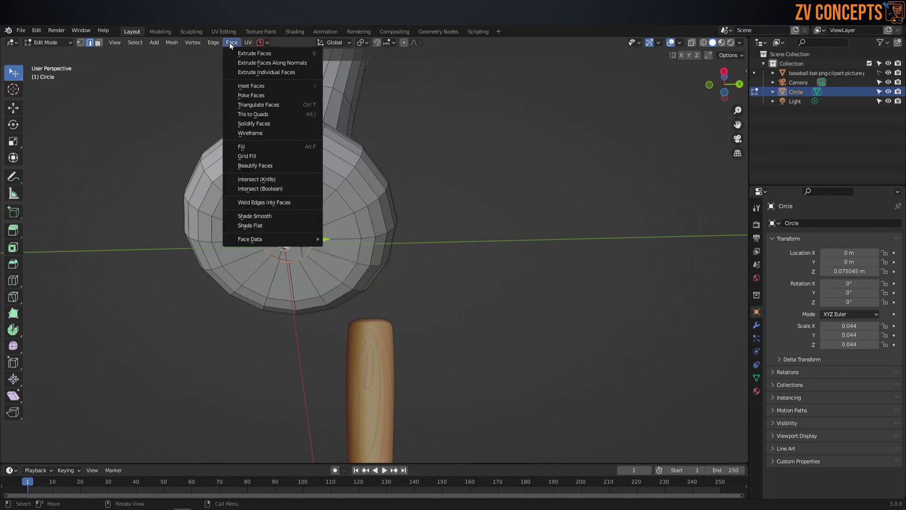
left_click(251, 157)
scroll(264, 381, "down", 4)
scroll(346, 228, "down", 2)
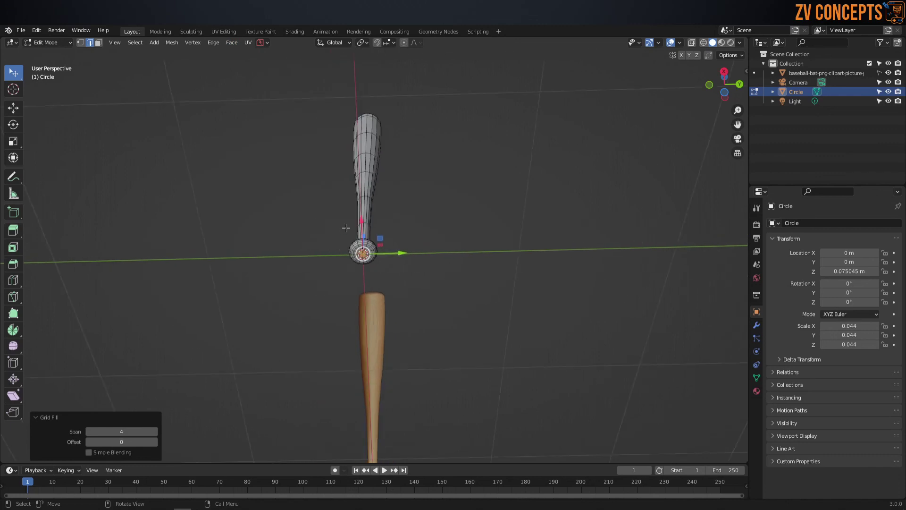
Fill the bat's top opening with a Beauty face fill.
middle_click_drag(346, 228, 368, 187)
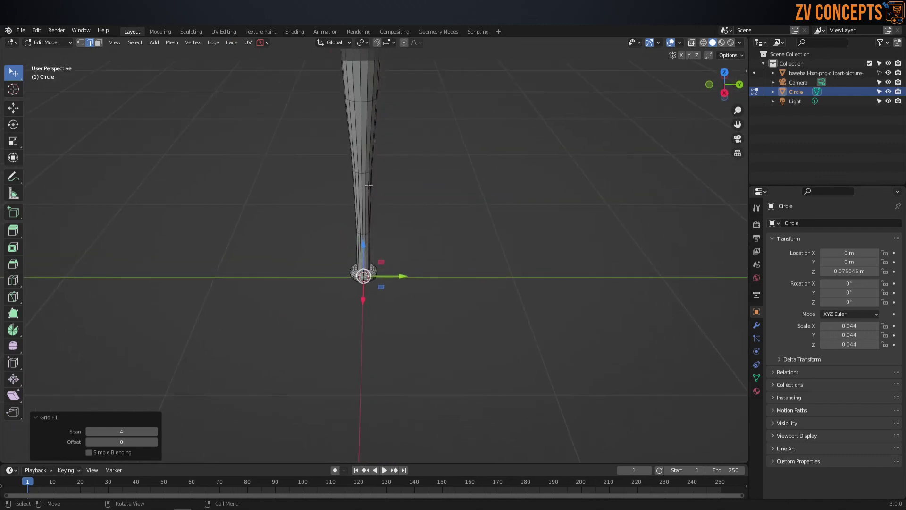
middle_click_drag(368, 186, 332, 321)
scroll(333, 321, "up", 3)
scroll(333, 321, "up", 3)
left_click(332, 321, "alt")
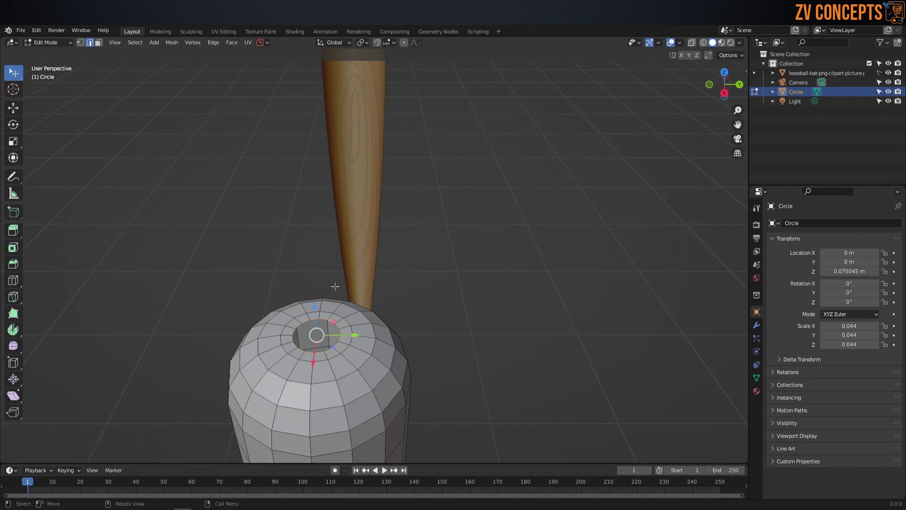
left_click(234, 43)
left_click(254, 146)
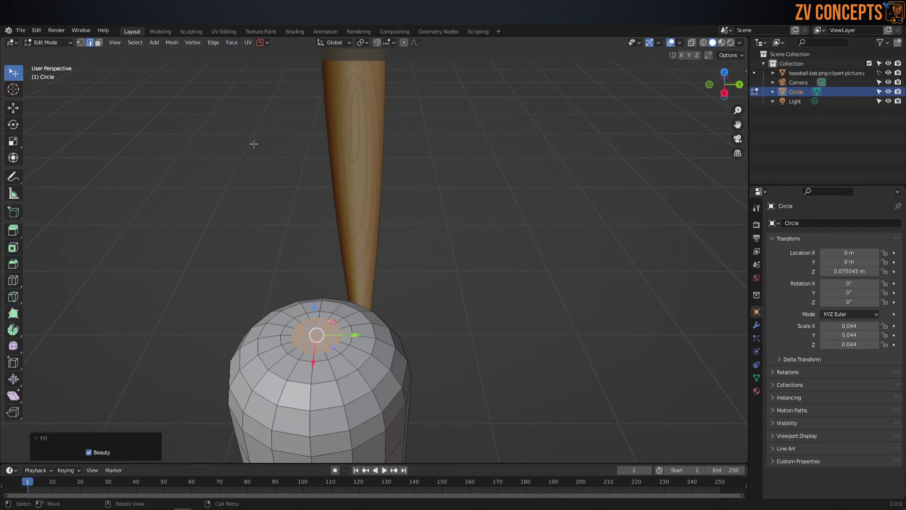
key("ctrl+Tab")
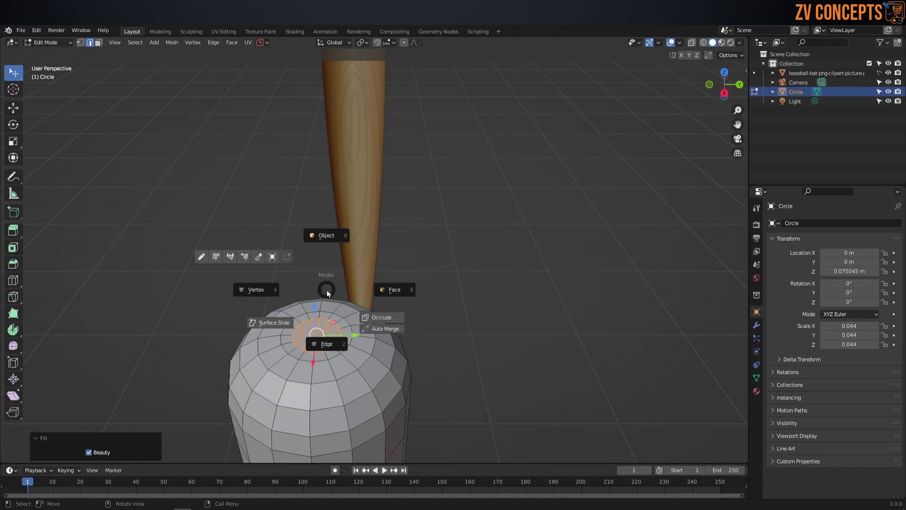
Return to Object Mode and view the bat beside the reference image.
left_click(363, 289)
scroll(332, 227, "down", 5)
mouse_move(332, 223)
middle_mouse_down()
mouse_move(389, 239)
mouse_move(382, 252)
mouse_move(400, 219)
middle_mouse_up()
left_click(399, 219)
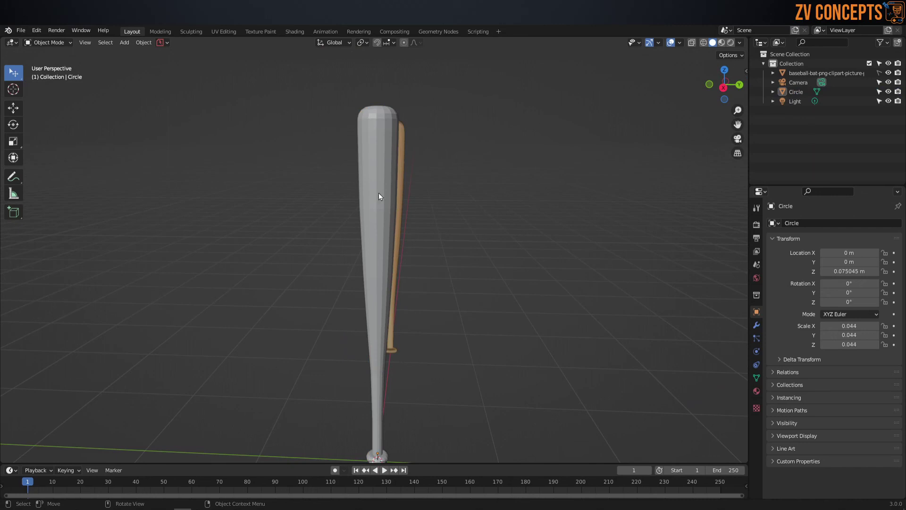
Apply Shade Smooth to the bat mesh and inspect it next to the reference.
left_click(373, 126)
right_click(373, 126)
left_click(373, 126)
mouse_move(373, 126)
middle_mouse_down()
mouse_move(371, 201)
mouse_move(329, 202)
mouse_move(290, 191)
mouse_move(352, 197)
mouse_move(481, 249)
middle_mouse_up()
left_click(482, 249)
mouse_move(406, 358)
middle_mouse_down()
mouse_move(466, 332)
mouse_move(456, 316)
middle_mouse_up()
left_click(431, 202)
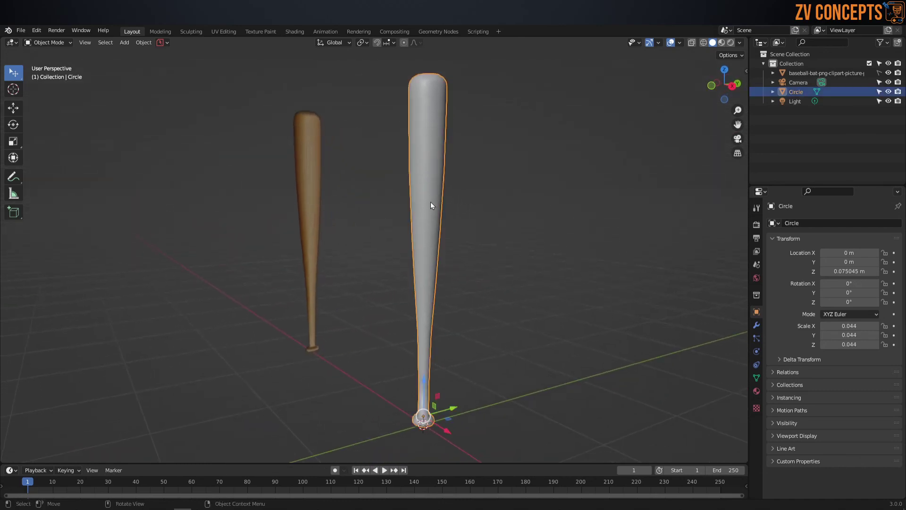
middle_click_drag(431, 202, 429, 219)
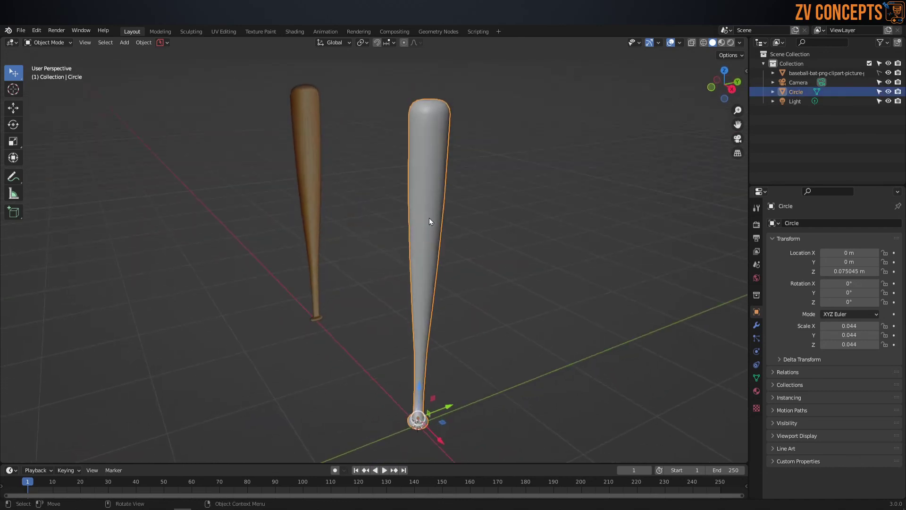